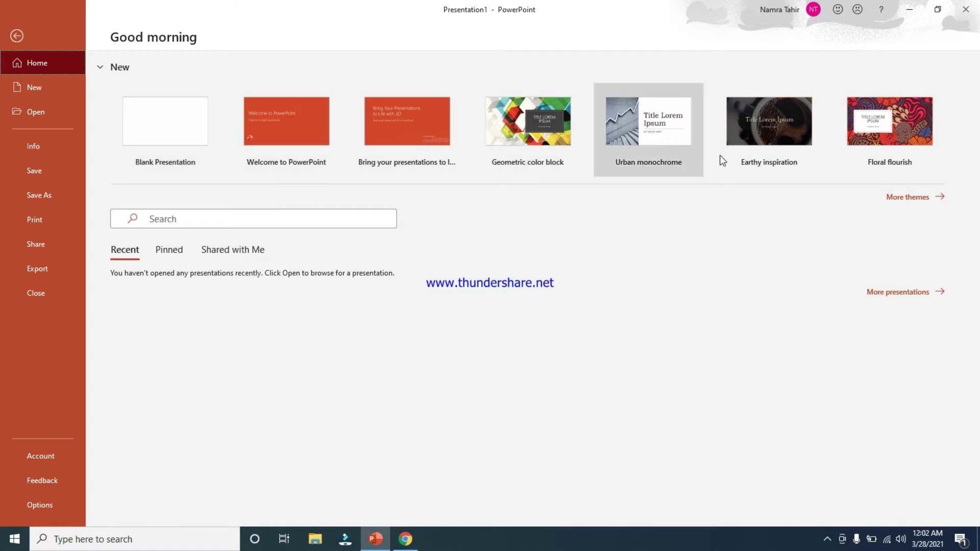
Show more themes for a new presentation and scroll through the gallery
{"action": "left_click", "coordinate": [906, 198]}
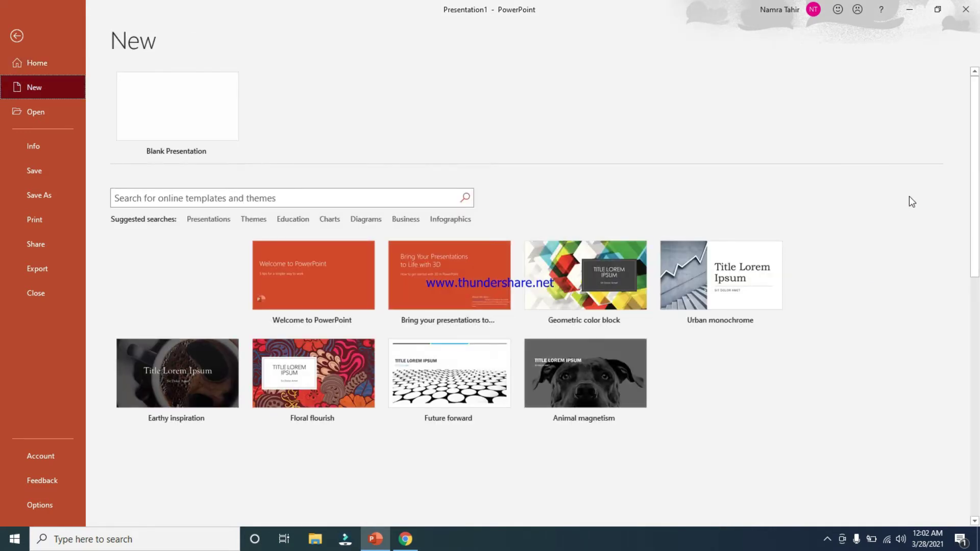
{"action": "left_click_drag", "start_coordinate": [978, 130], "coordinate": [978, 362]}
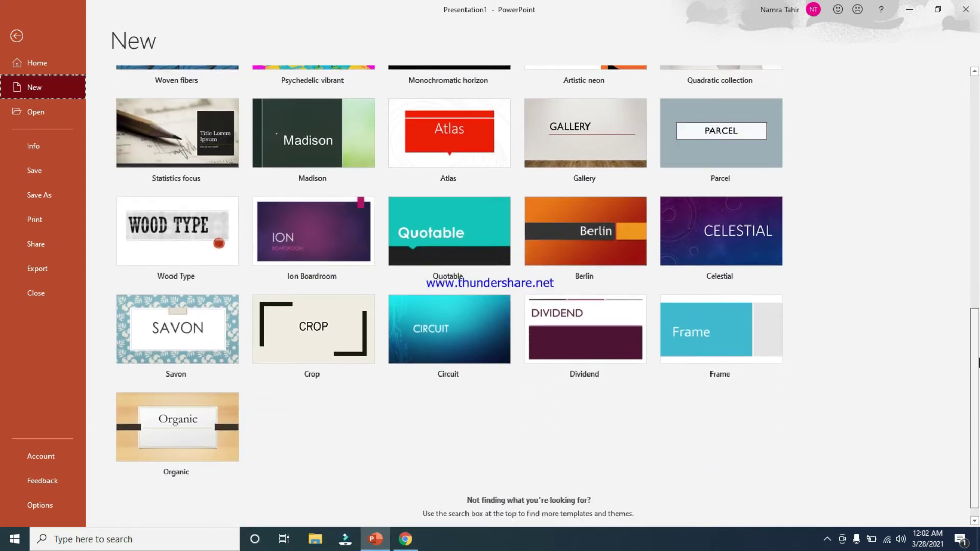
{"action": "left_click_drag", "start_coordinate": [978, 363], "coordinate": [978, 117]}
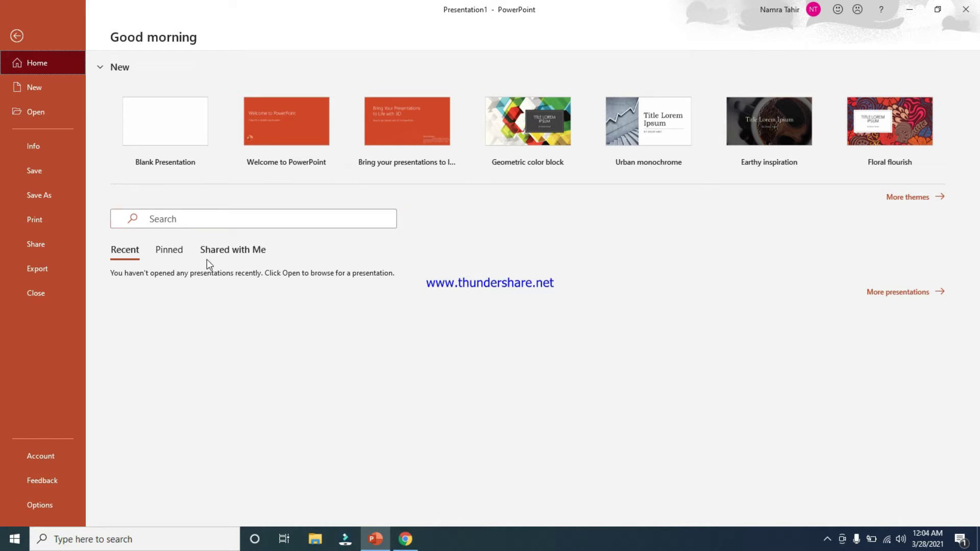
Check the Pinned, Shared with Me and Recent lists, then return to the New templates page
{"action": "left_click", "coordinate": [176, 253]}
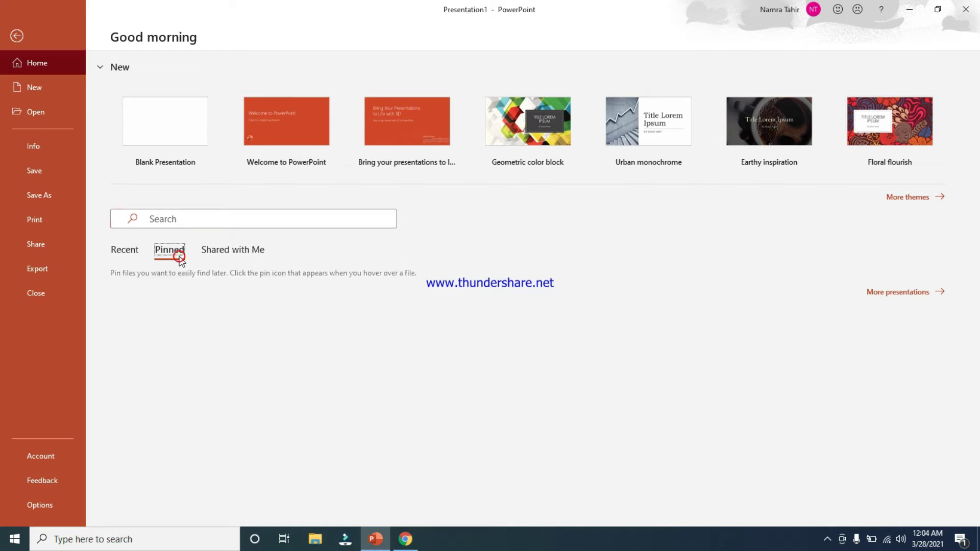
{"action": "left_click", "coordinate": [214, 254]}
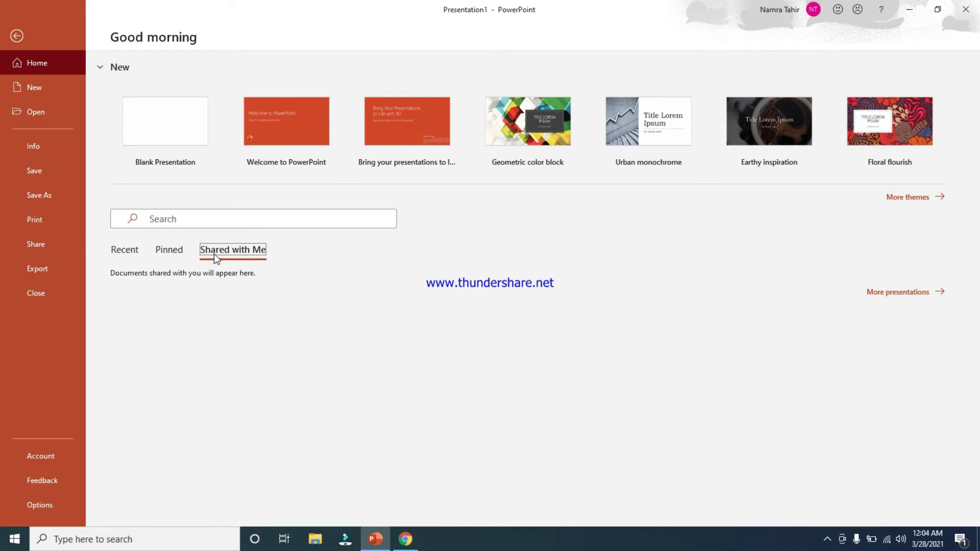
{"action": "left_click", "coordinate": [127, 254]}
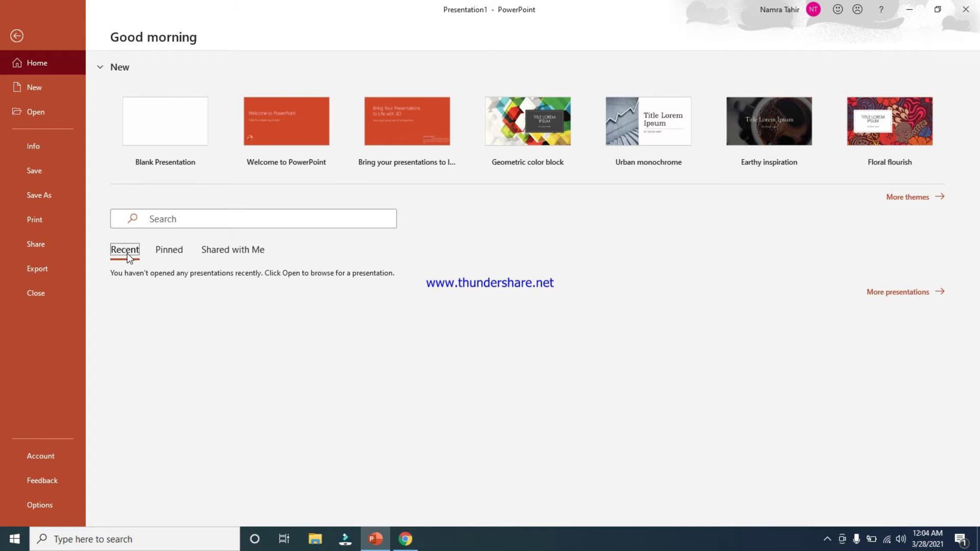
{"action": "left_click", "coordinate": [40, 88]}
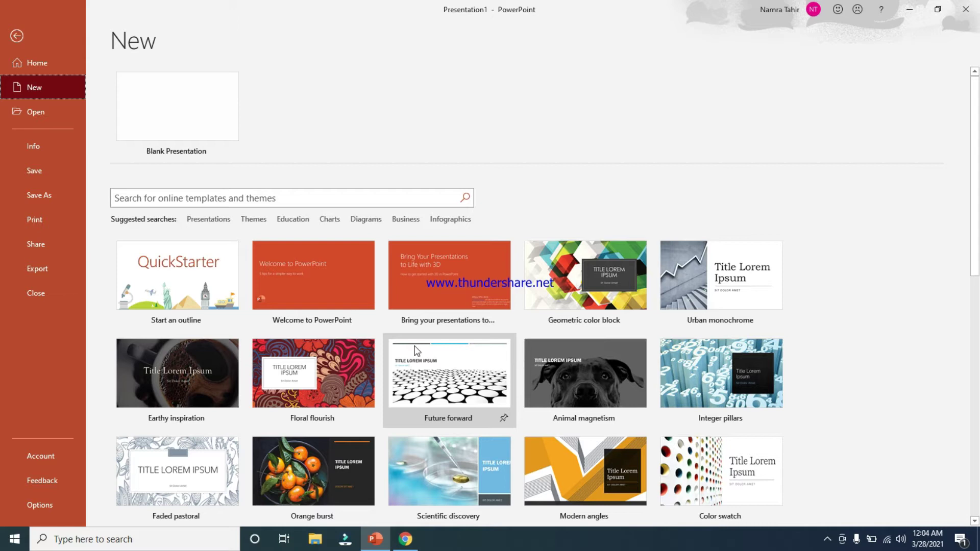
{"action": "mouse_move", "coordinate": [972, 109]}
{"action": "left_mouse_down"}
{"action": "mouse_move", "coordinate": [978, 431]}
{"action": "mouse_move", "coordinate": [978, 215]}
{"action": "left_mouse_up"}
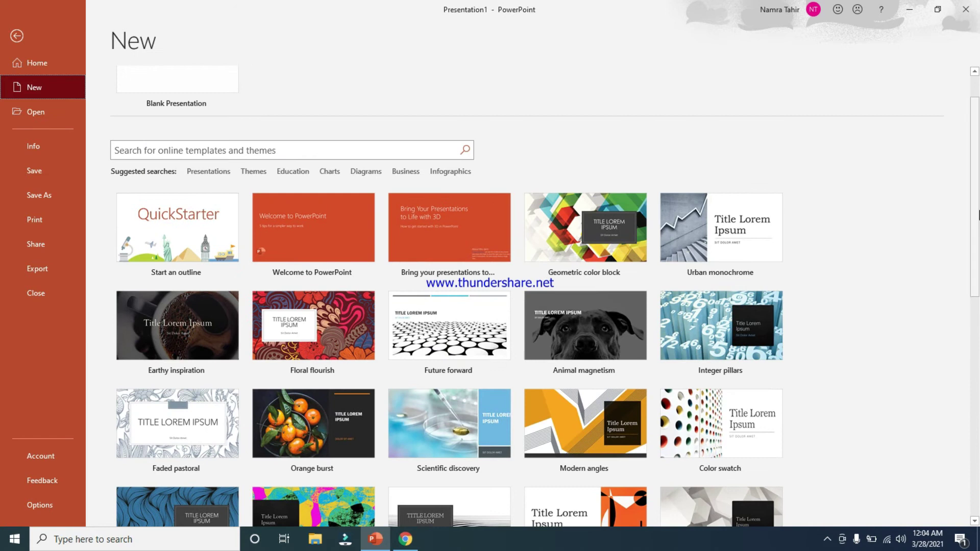
{"action": "left_click", "coordinate": [158, 150]}
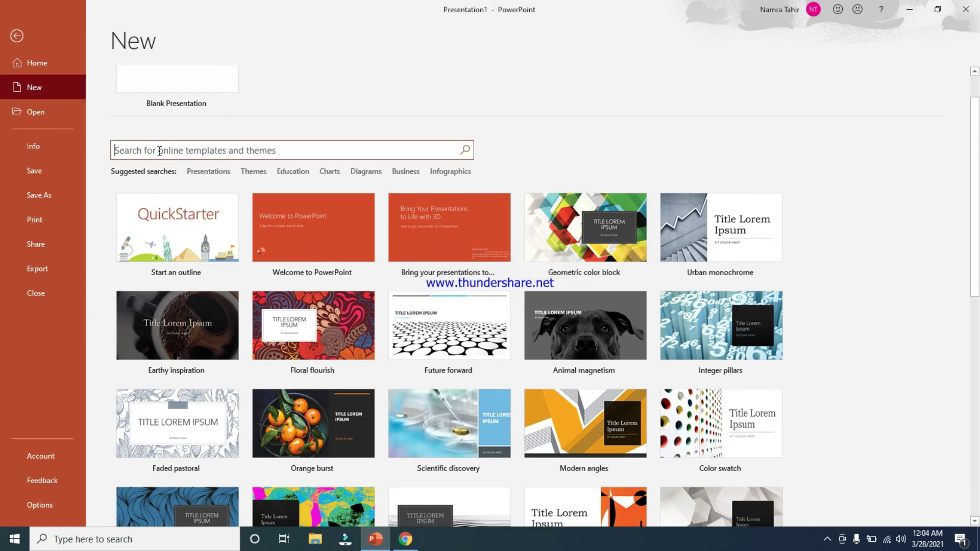
{"action": "type", "text": "technology"}
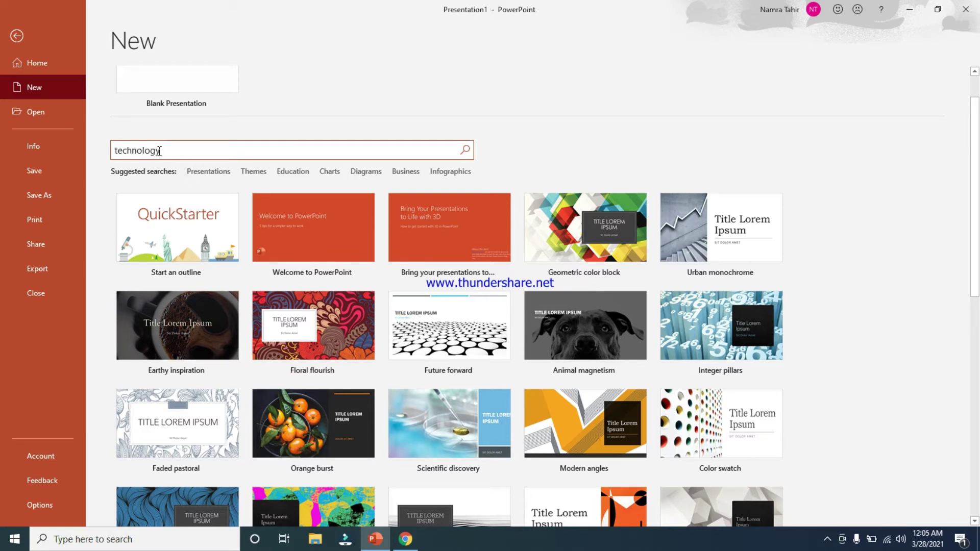
{"action": "key", "text": "Return"}
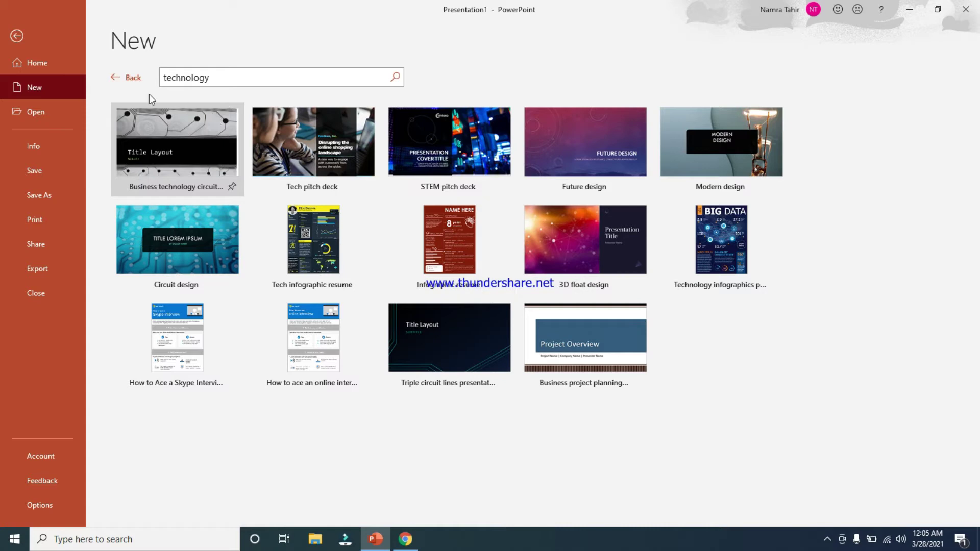
{"action": "left_click", "coordinate": [116, 80]}
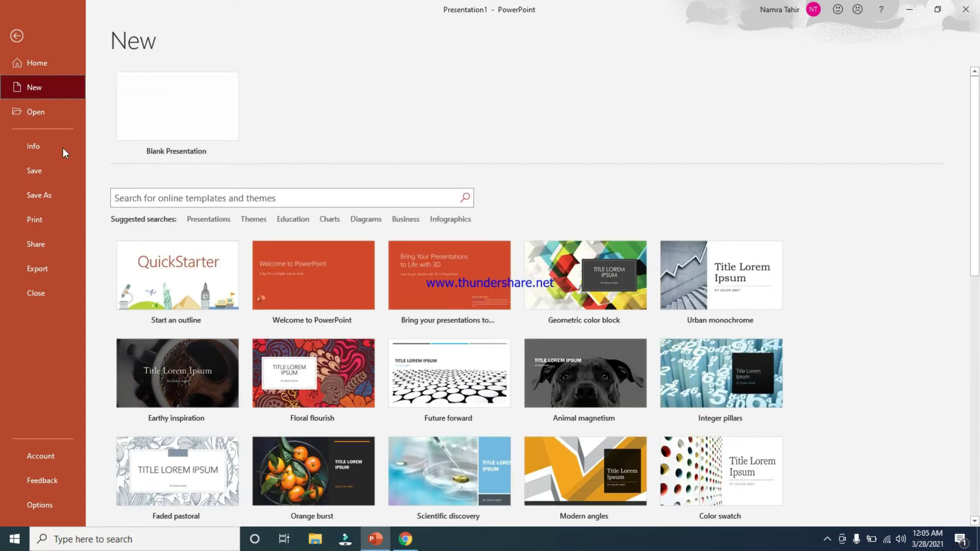
Browse for a presentation from the Open page, then close the file dialog without opening anything
{"action": "left_click", "coordinate": [38, 116]}
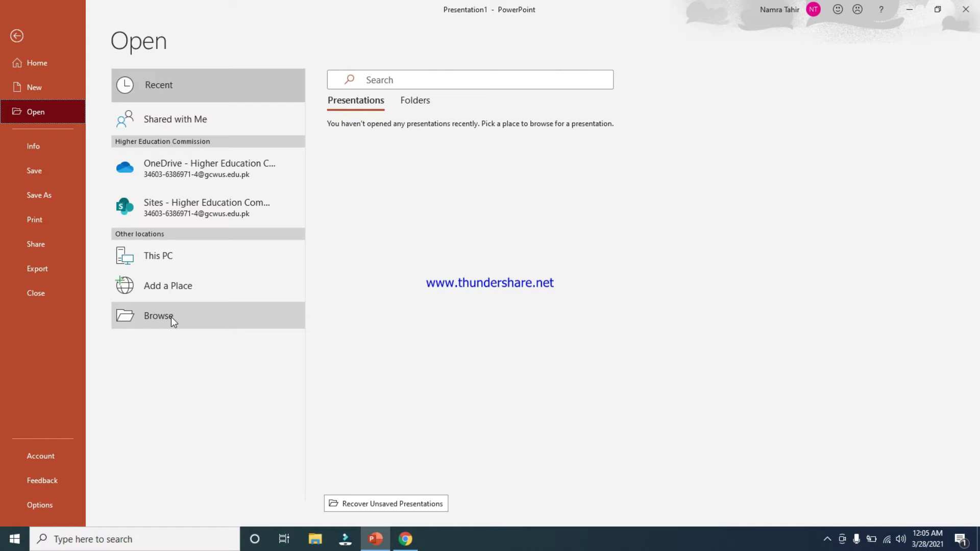
{"action": "left_click", "coordinate": [171, 317]}
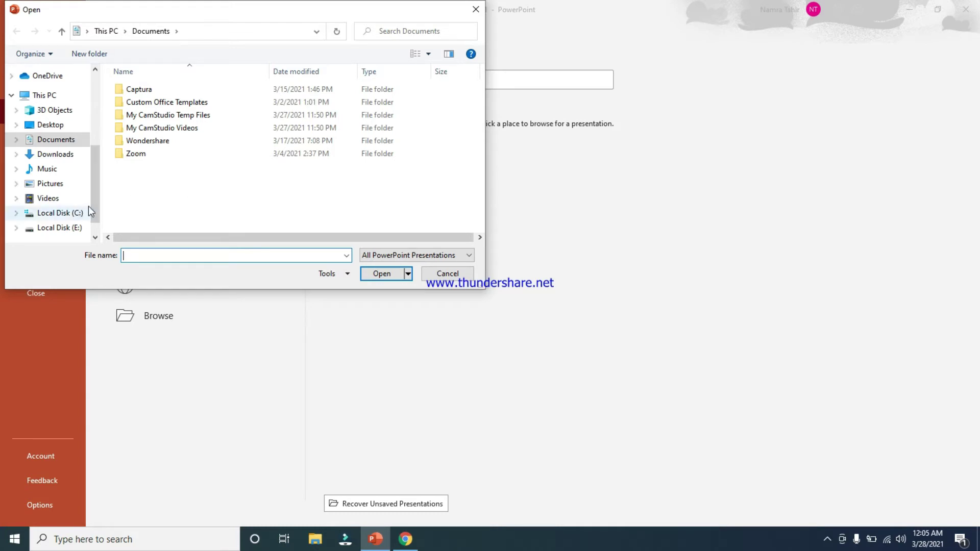
{"action": "left_click_drag", "start_coordinate": [91, 209], "coordinate": [144, 253]}
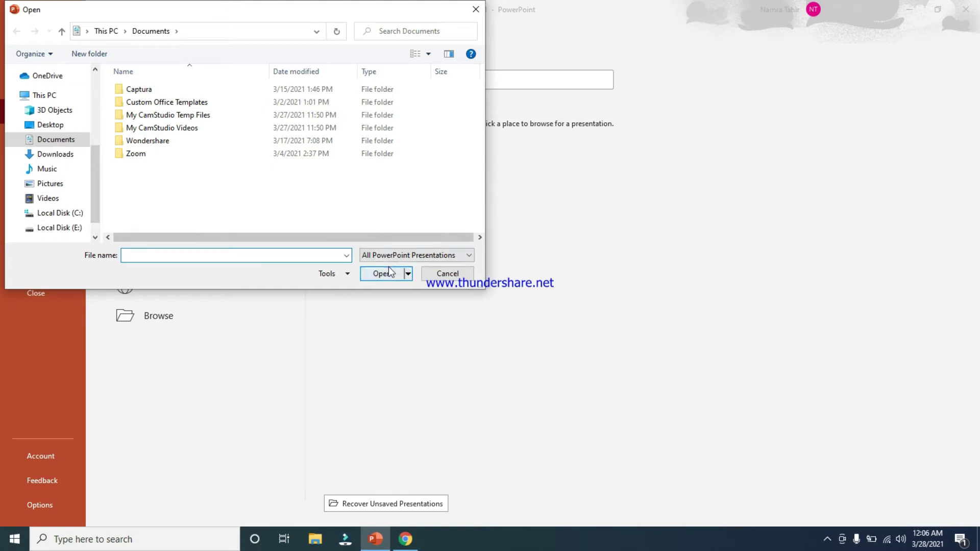
{"action": "left_click", "coordinate": [475, 11]}
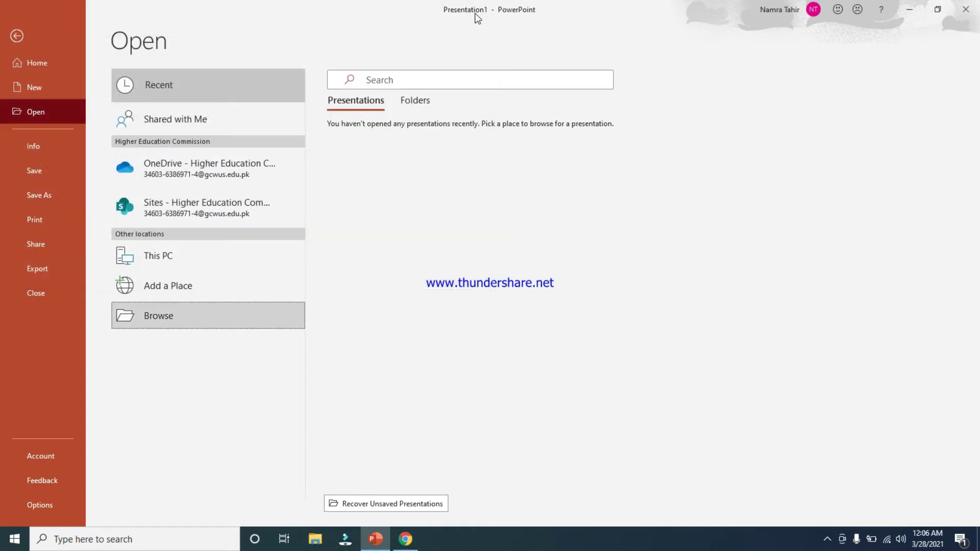
Review the Protect Presentation options on the Info page
{"action": "left_click", "coordinate": [46, 142]}
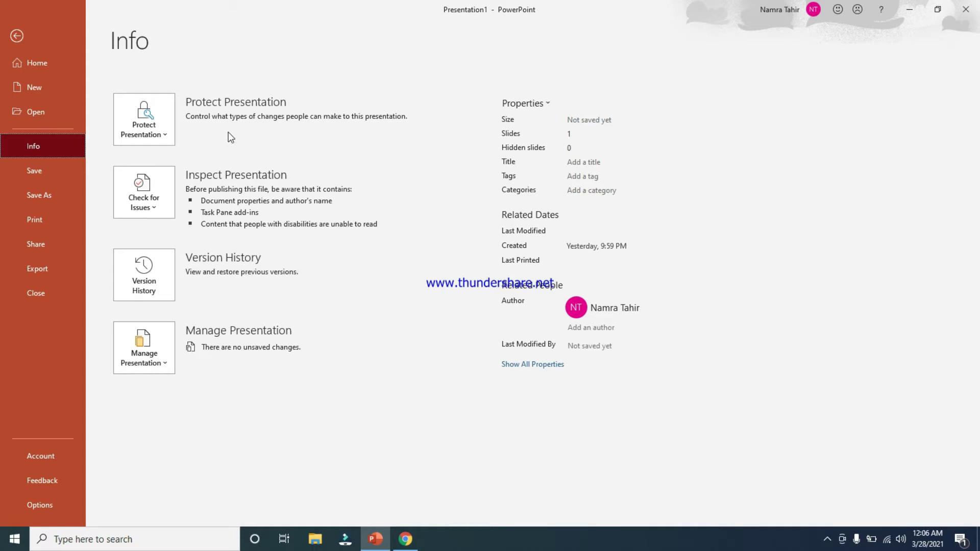
{"action": "left_click", "coordinate": [171, 137]}
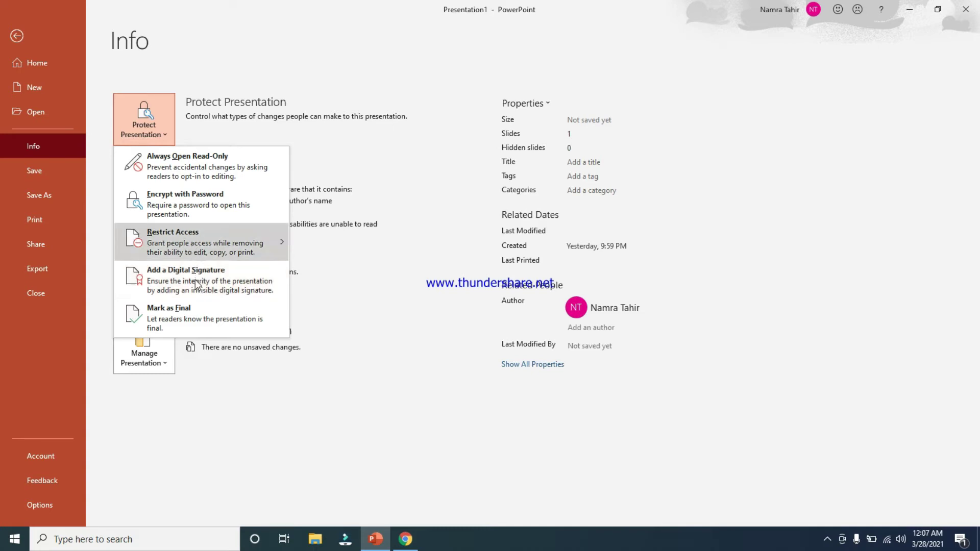
{"action": "mouse_move", "coordinate": [196, 281]}
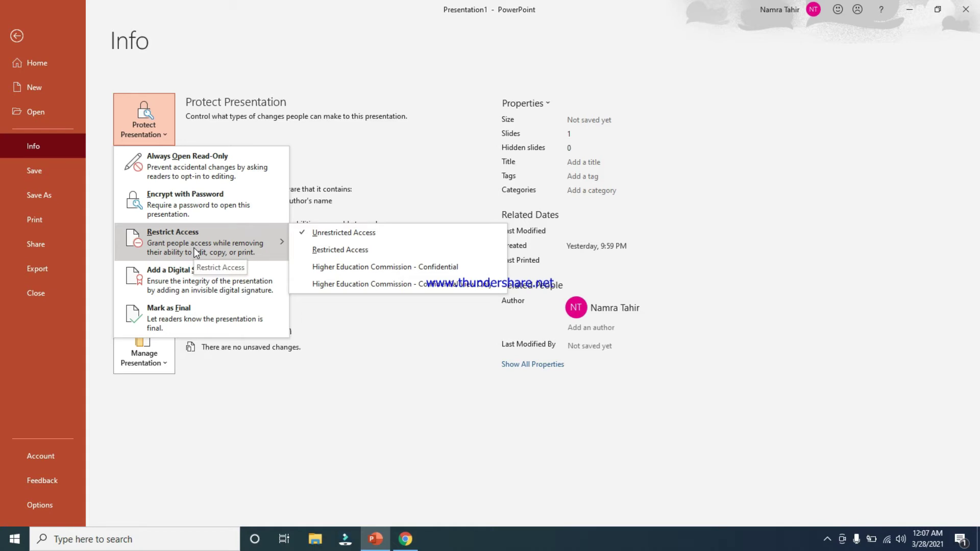
{"action": "left_click", "coordinate": [395, 141]}
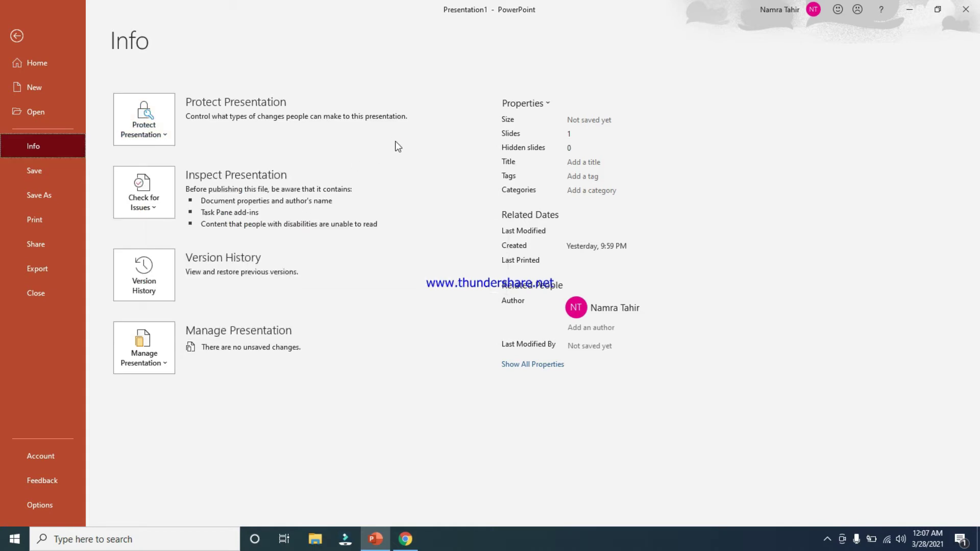
Dismiss the protection menu, return to the slide and select the title placeholder
{"action": "left_click", "coordinate": [165, 136]}
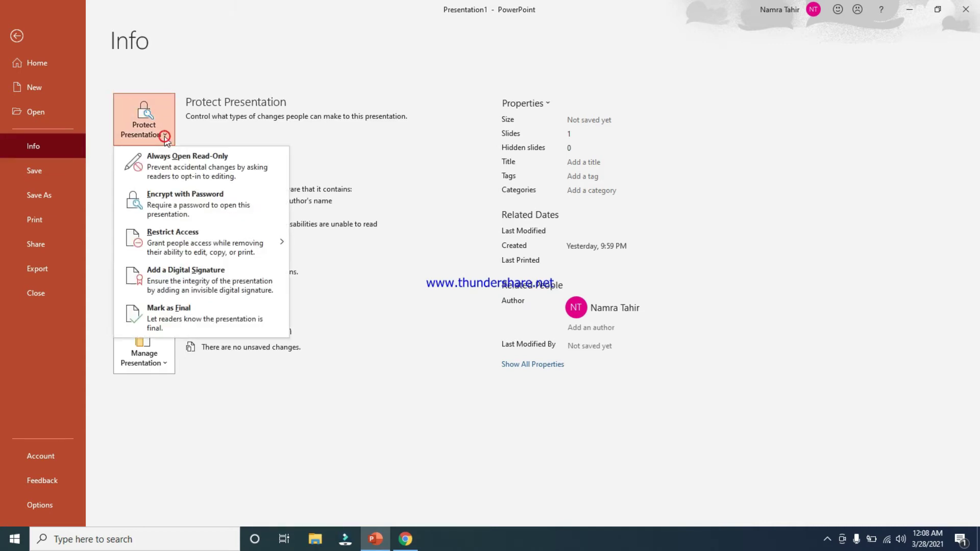
{"action": "left_click", "coordinate": [226, 53]}
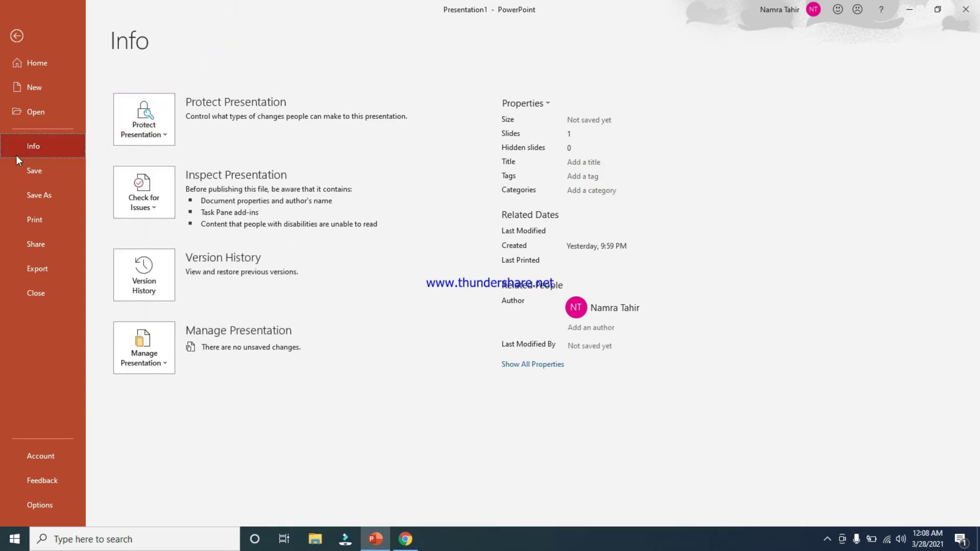
{"action": "left_click", "coordinate": [18, 41]}
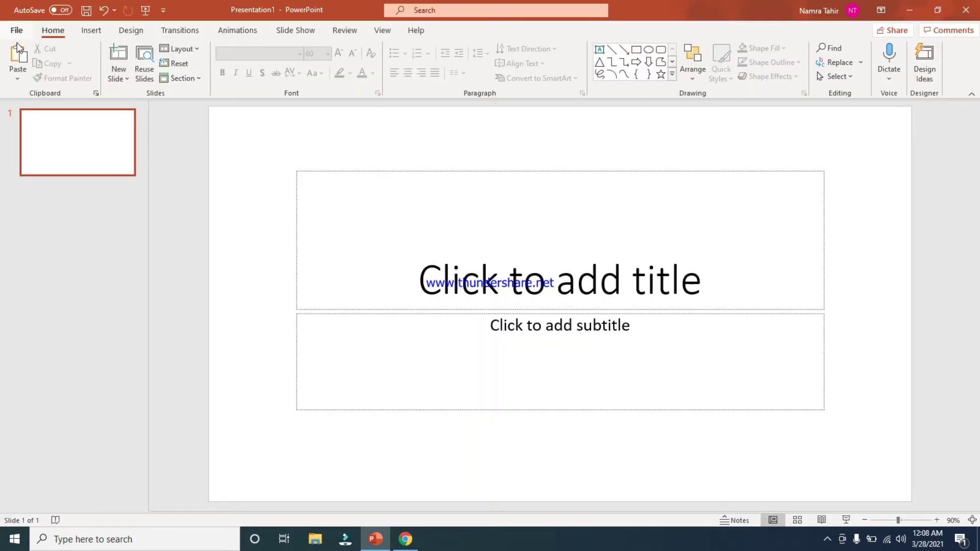
{"action": "left_click", "coordinate": [536, 247]}
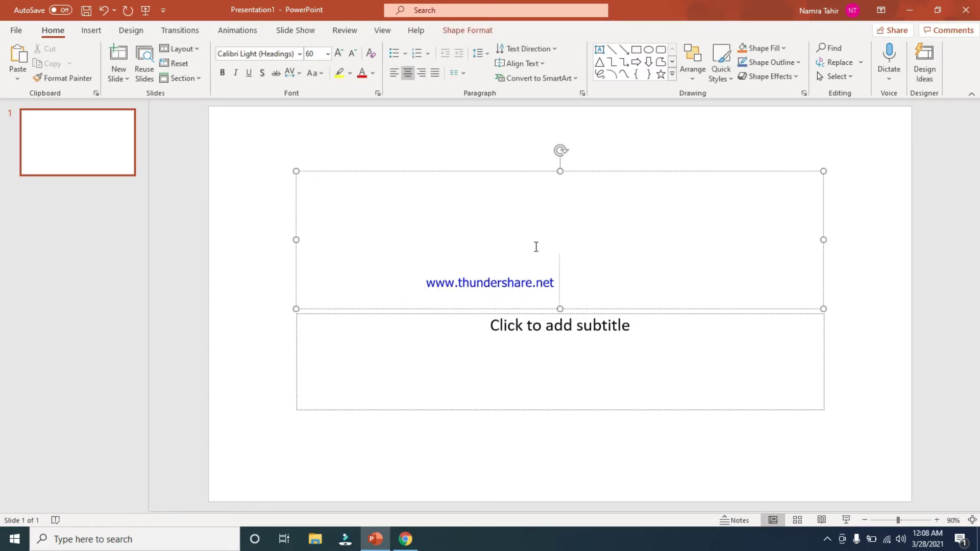
Enter 'Presentation 1' as the title and 'Lecture # 1' as the subtitle
{"action": "type", "text": "Prese"}
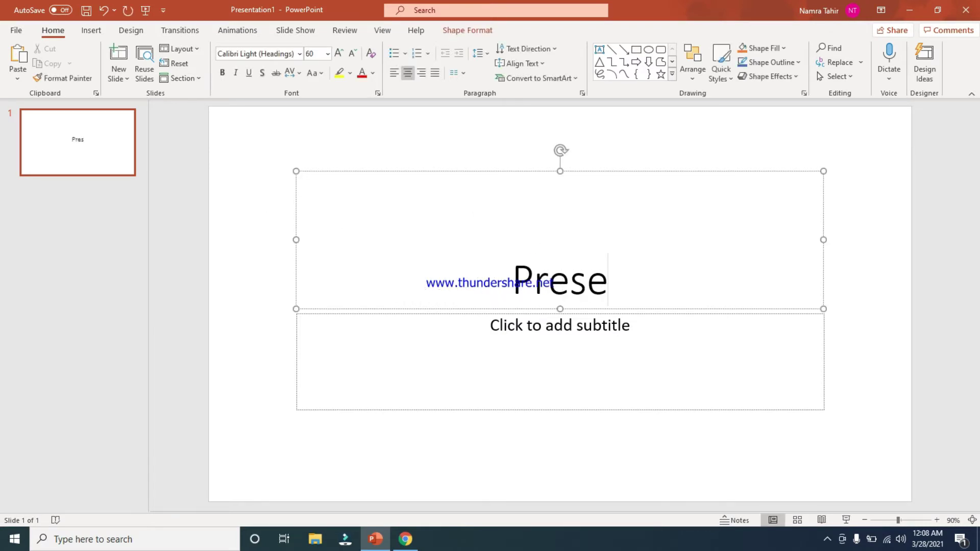
{"action": "type", "text": "ntation "}
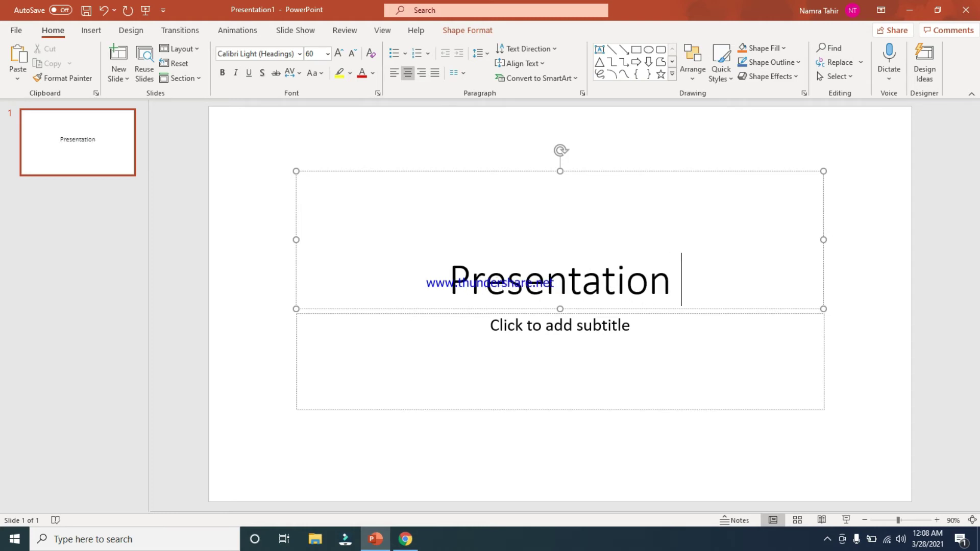
{"action": "type", "text": "1"}
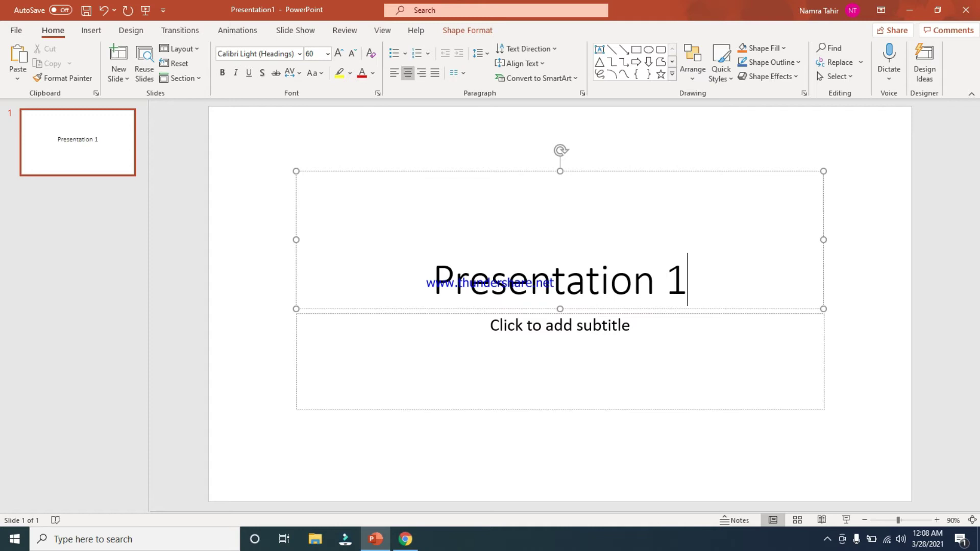
{"action": "left_click", "coordinate": [555, 339]}
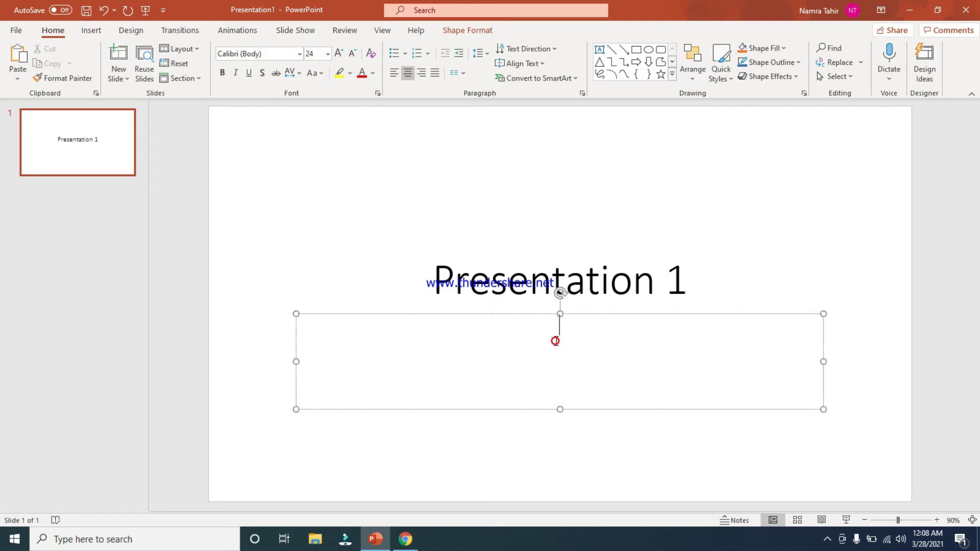
{"action": "type", "text": "Lecture # 1"}
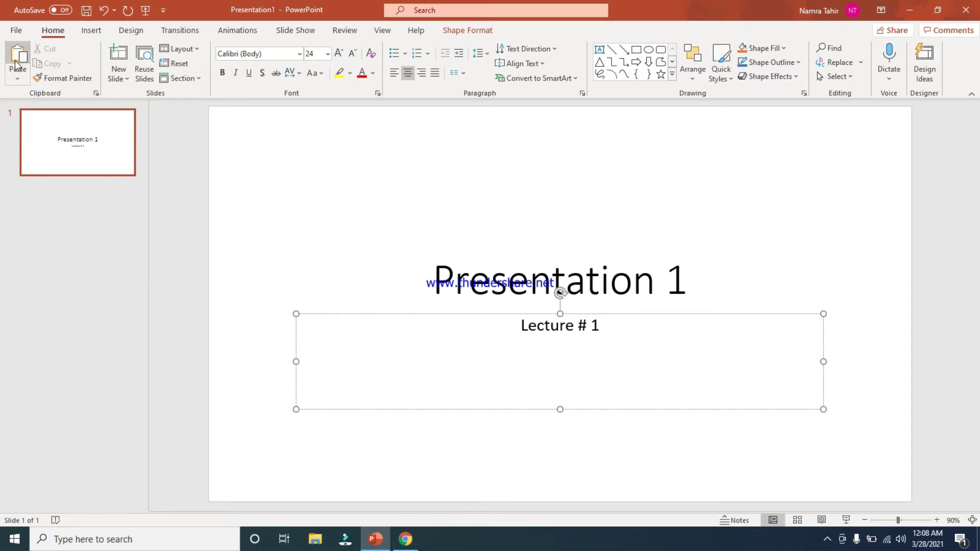
Save the untitled presentation to the Desktop under the name 'demo'
{"action": "left_click", "coordinate": [17, 32]}
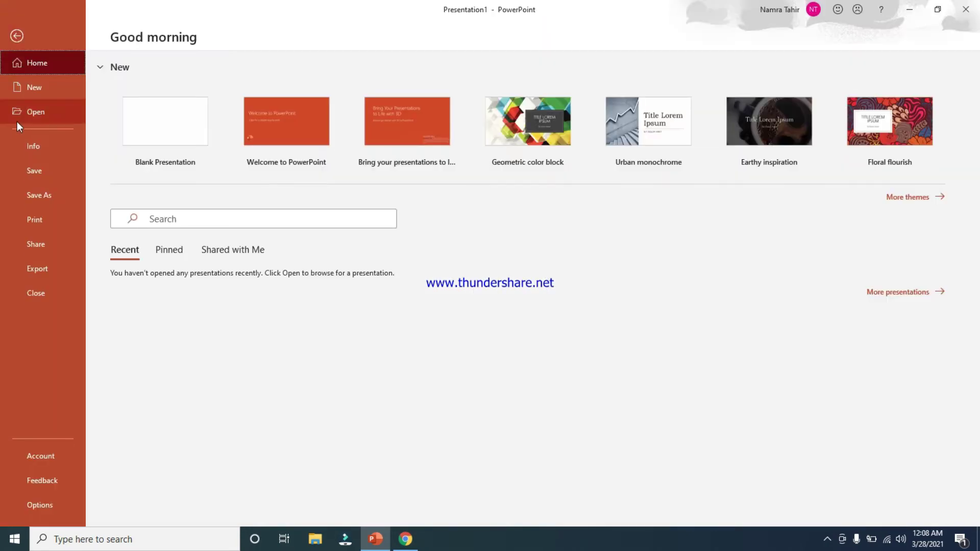
{"action": "left_click", "coordinate": [34, 173]}
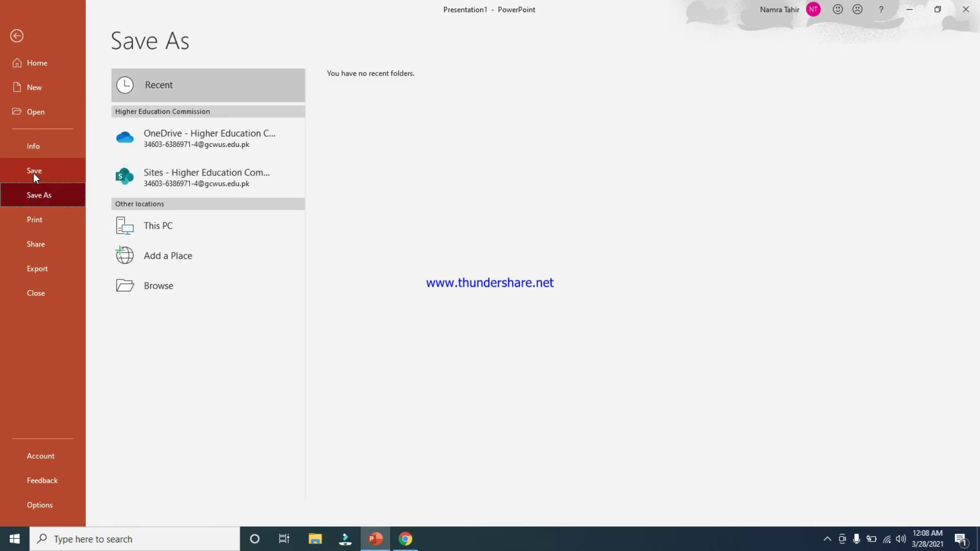
{"action": "left_click", "coordinate": [158, 290]}
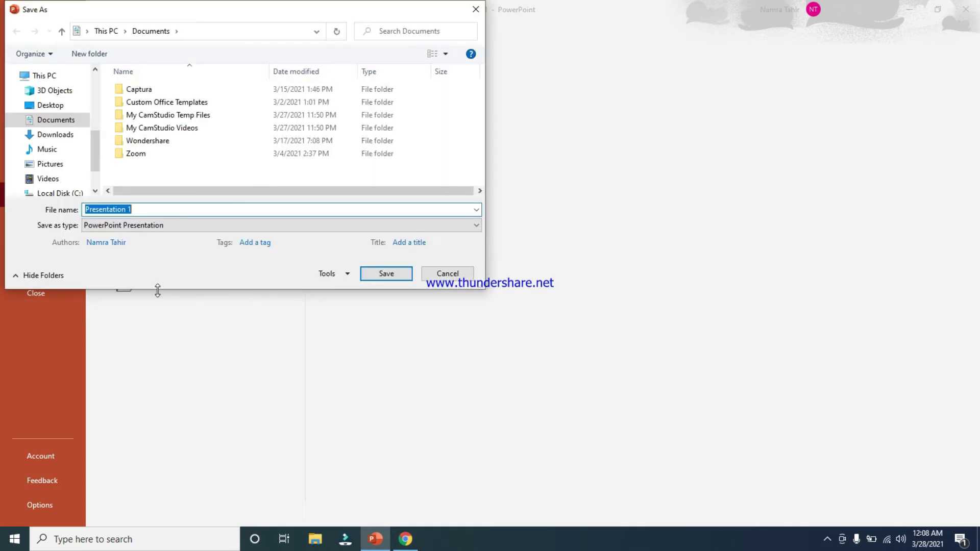
{"action": "left_click", "coordinate": [61, 107]}
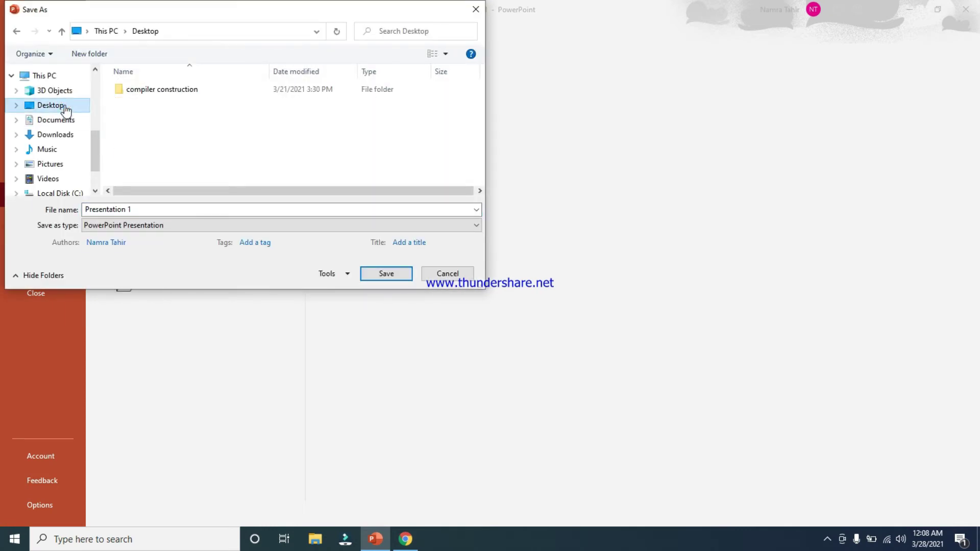
{"action": "left_click", "coordinate": [159, 209]}
{"action": "key", "text": "BackSpace"}
{"action": "type", "text": "demo"}
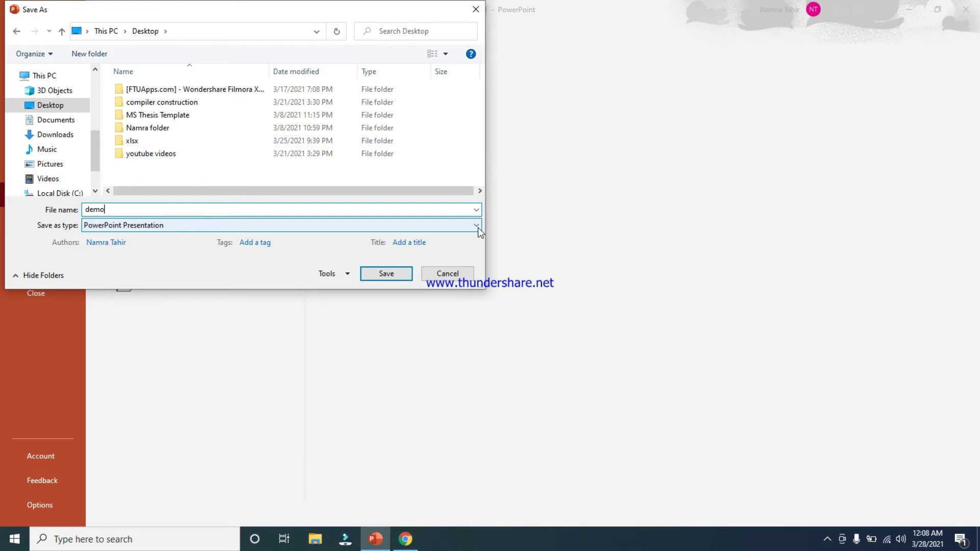
{"action": "left_click", "coordinate": [397, 276]}
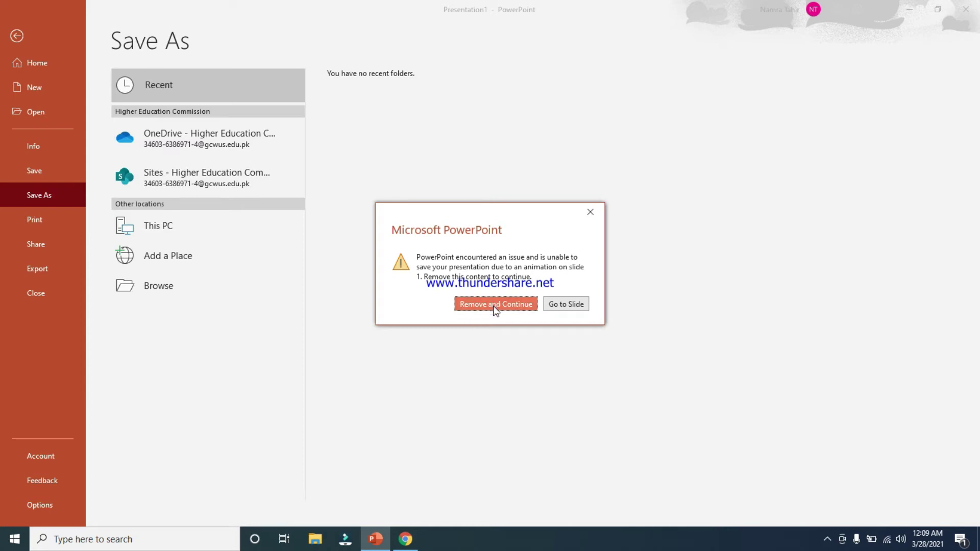
Remove the slide 1 animation blocking the save and save again as 'demo'
{"action": "left_click", "coordinate": [493, 306]}
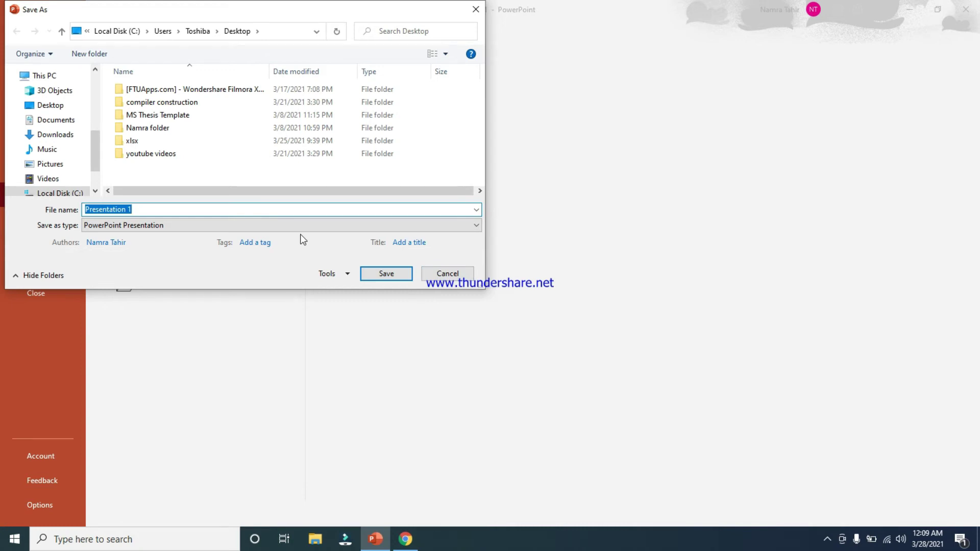
{"action": "type", "text": "demo"}
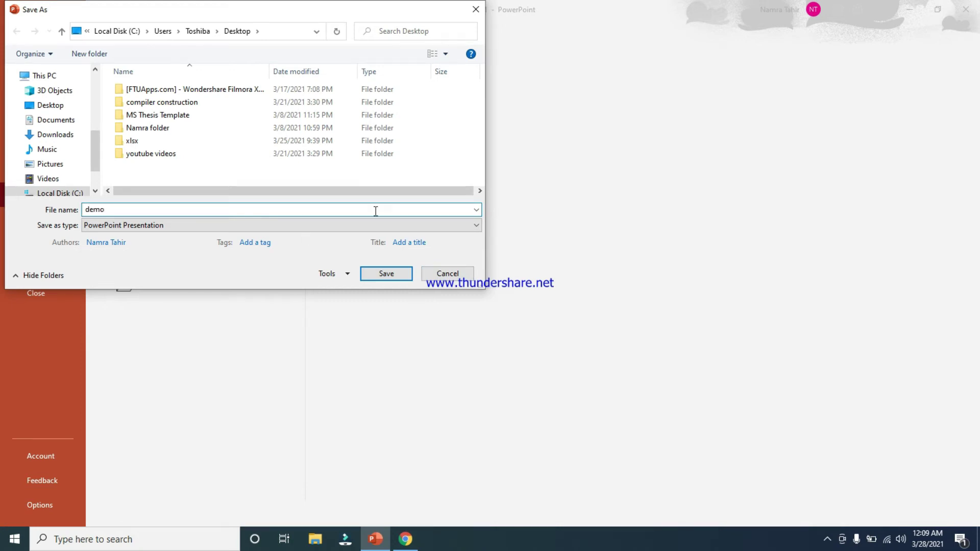
{"action": "left_click", "coordinate": [398, 273]}
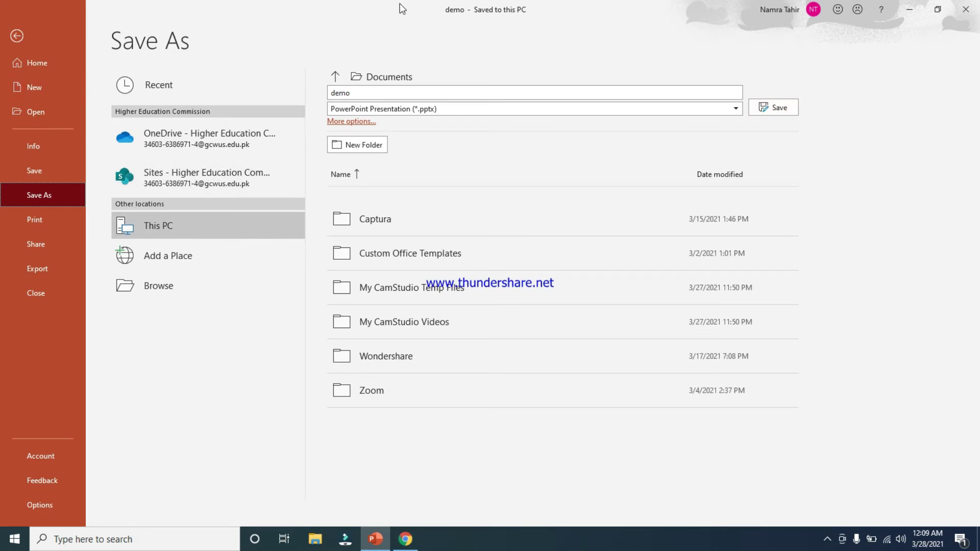
Encrypt demo with a password, entering the password twice to confirm
{"action": "left_click", "coordinate": [38, 144]}
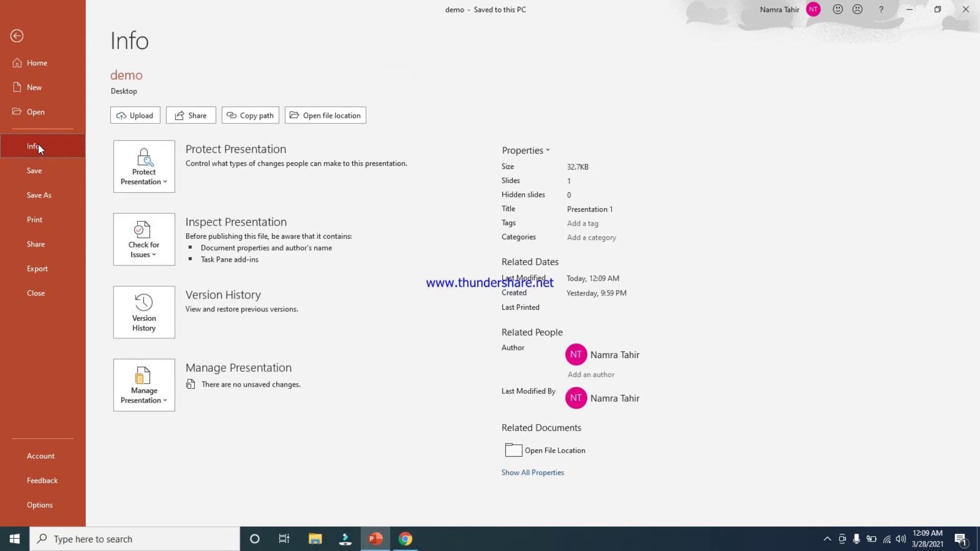
{"action": "left_click", "coordinate": [163, 174]}
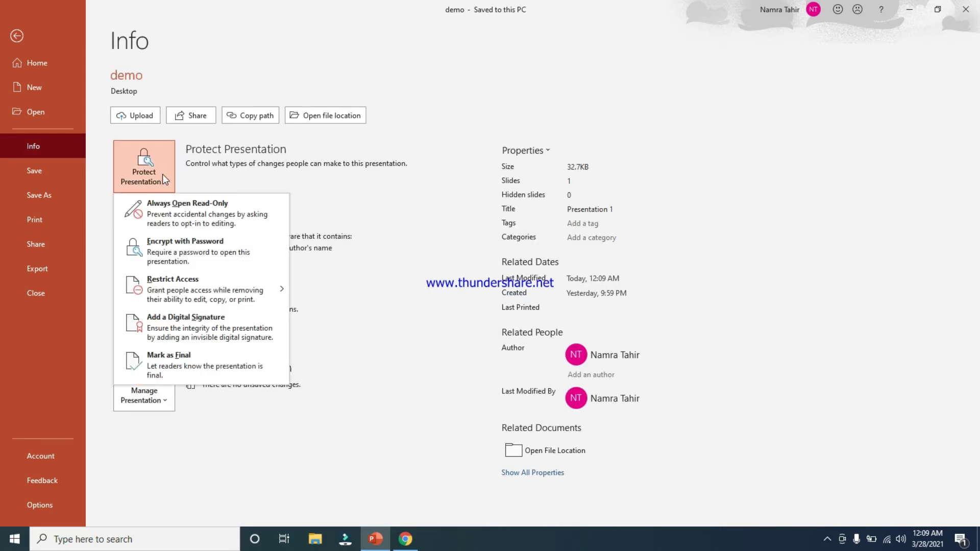
{"action": "left_click", "coordinate": [176, 244]}
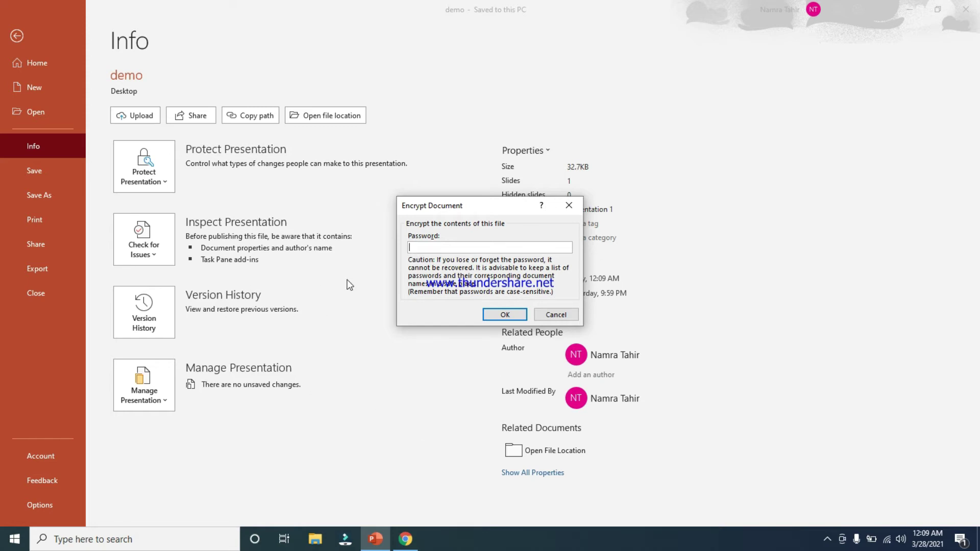
{"action": "type", "text": "123"}
{"action": "left_click", "coordinate": [501, 316]}
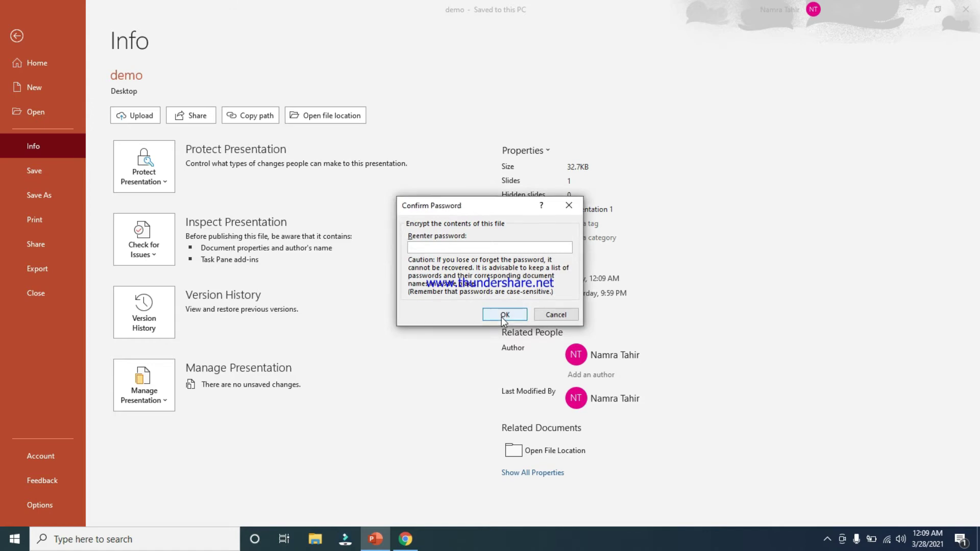
{"action": "type", "text": "123"}
{"action": "left_click", "coordinate": [501, 315]}
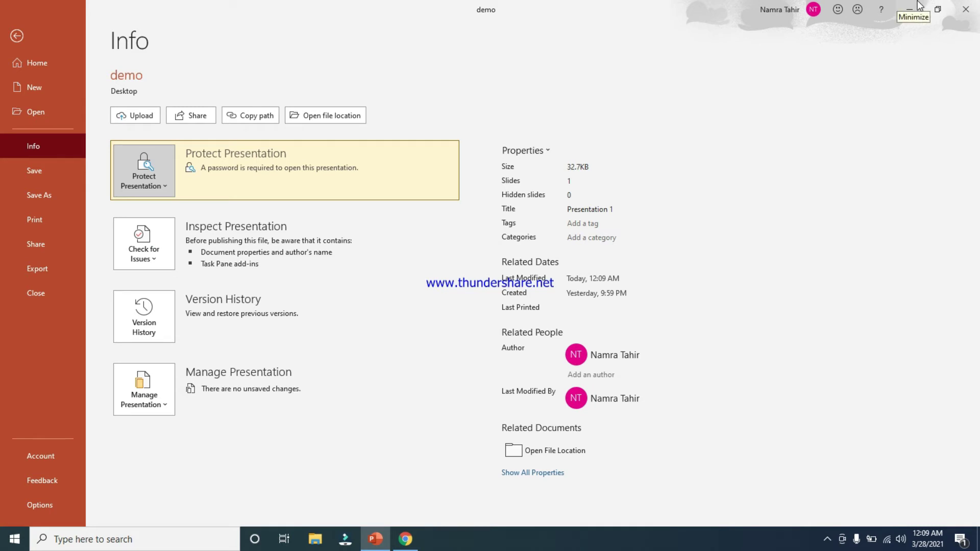
Close demo with changes saved, then reopen it from the Desktop by entering its password
{"action": "left_click", "coordinate": [965, 9]}
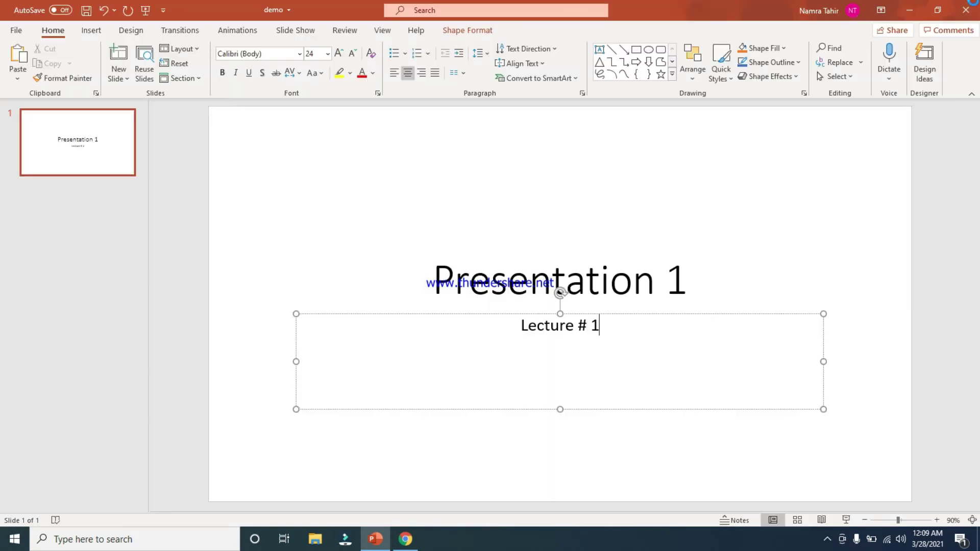
{"action": "left_click", "coordinate": [482, 302]}
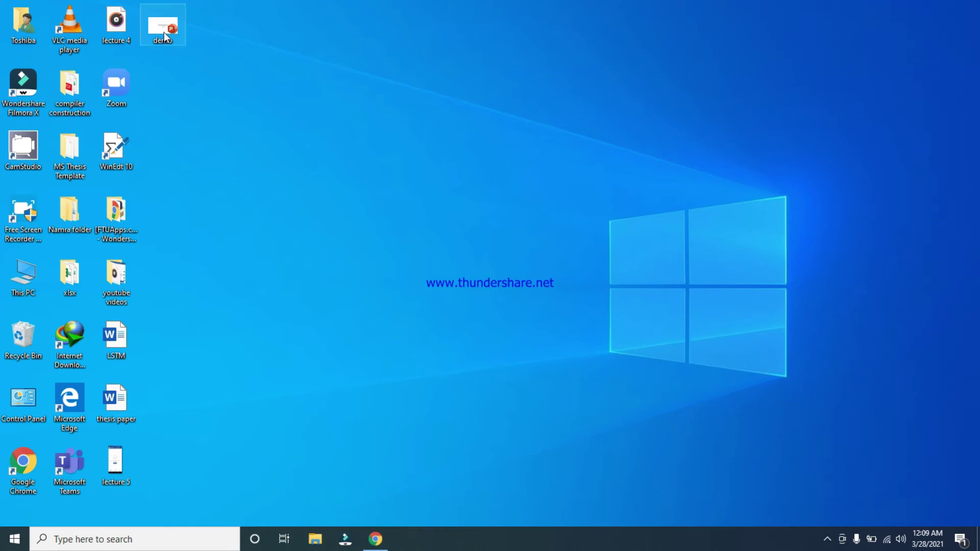
{"action": "left_click", "coordinate": [164, 28]}
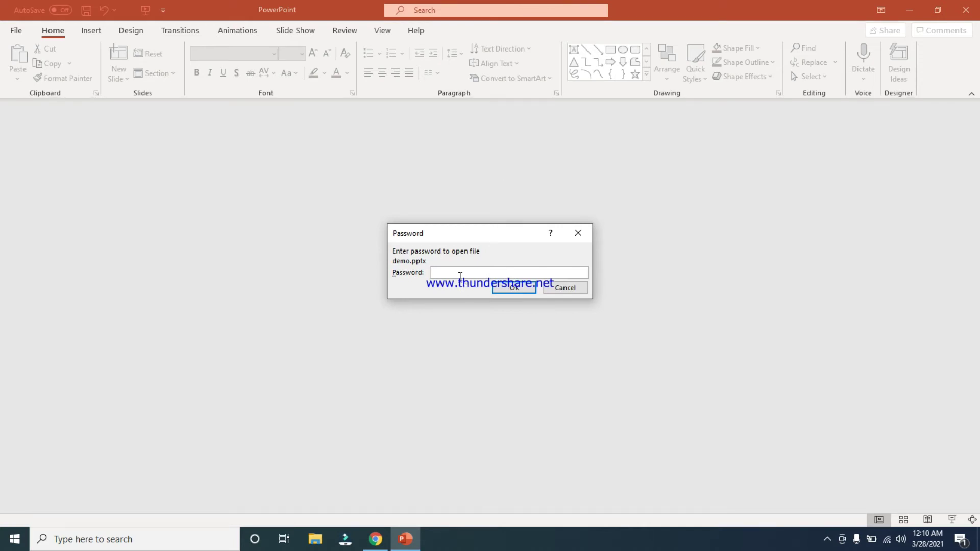
{"action": "type", "text": "***"}
{"action": "key", "text": "Return"}
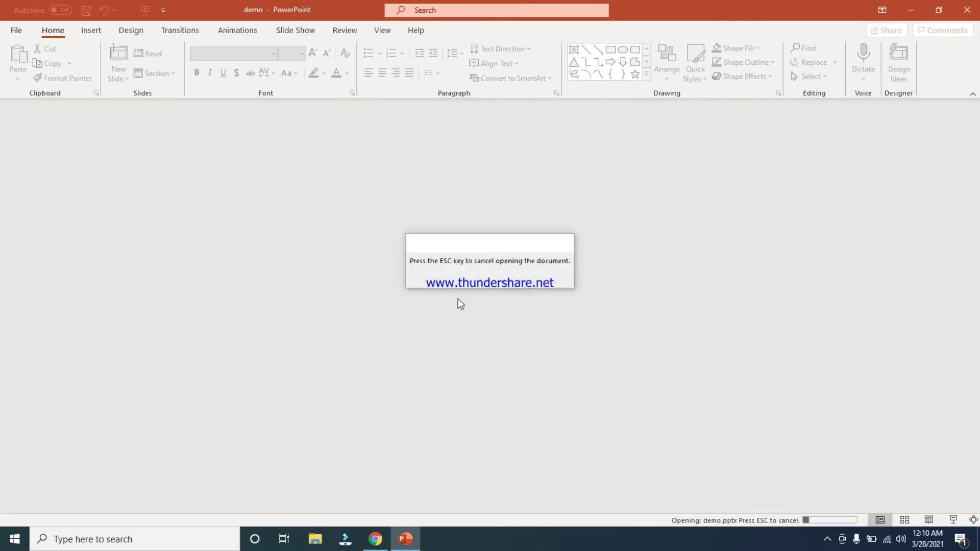
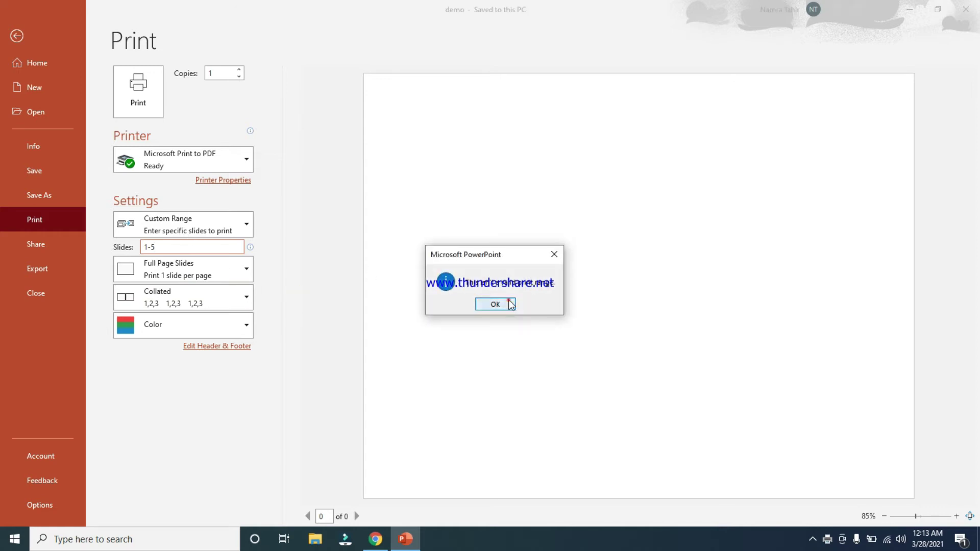
Dismiss the PowerPoint message on the Print page set to Microsoft Print to PDF, slides 1-5
{"action": "left_click", "coordinate": [510, 304]}
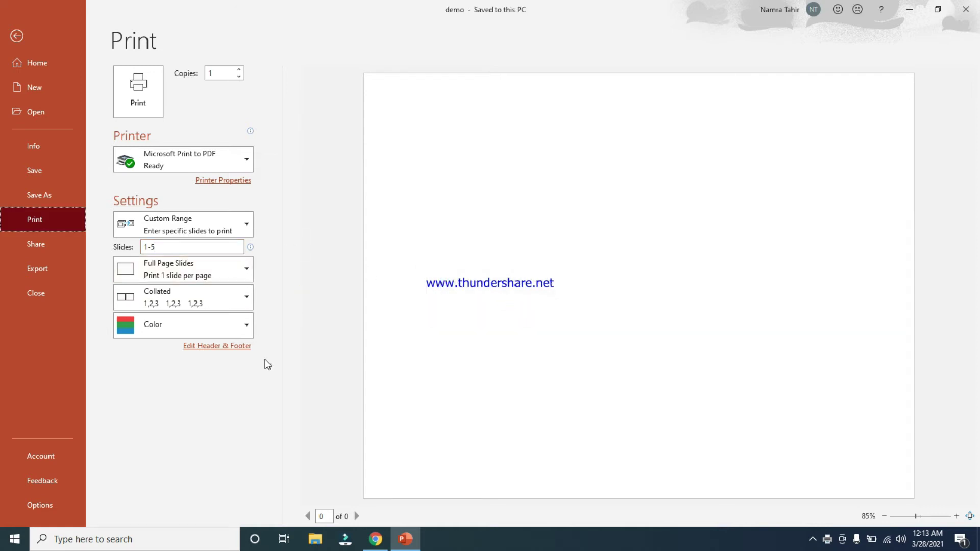
Open the Full Page Slides layout gallery to see print layout and handout choices
{"action": "left_click", "coordinate": [525, 372]}
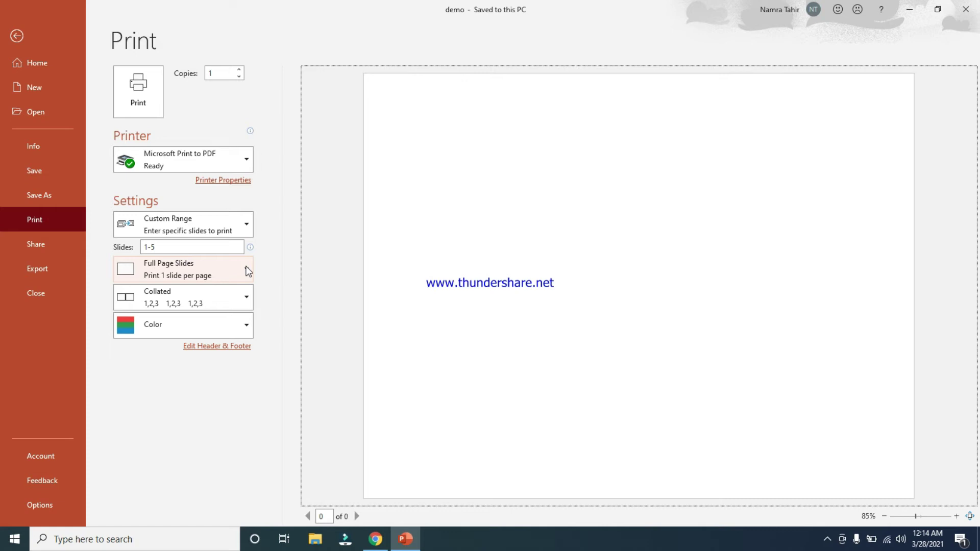
{"action": "left_click", "coordinate": [247, 271]}
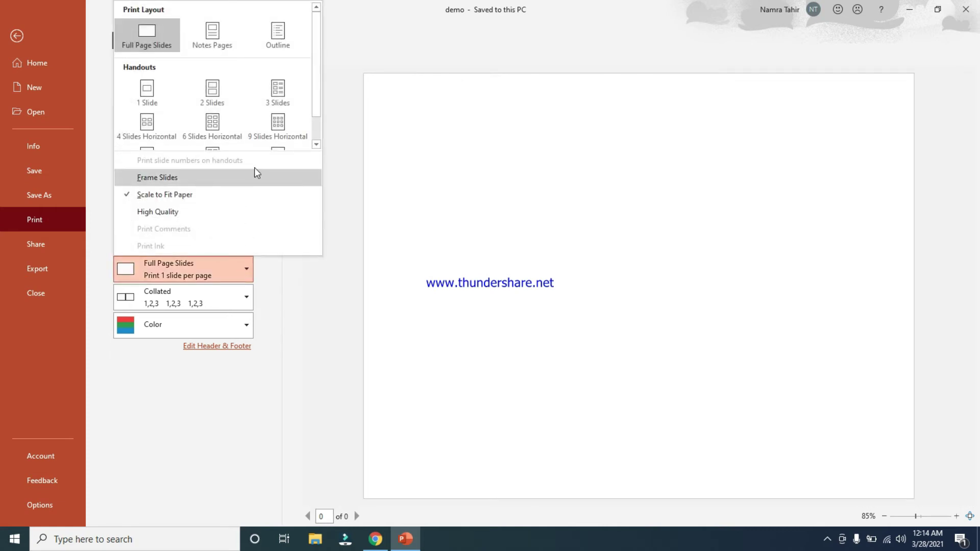
Print as 4 Slides Horizontal handouts, trying Landscape then keeping Portrait, in Grayscale
{"action": "left_click_drag", "start_coordinate": [318, 68], "coordinate": [319, 73]}
{"action": "left_click", "coordinate": [159, 124]}
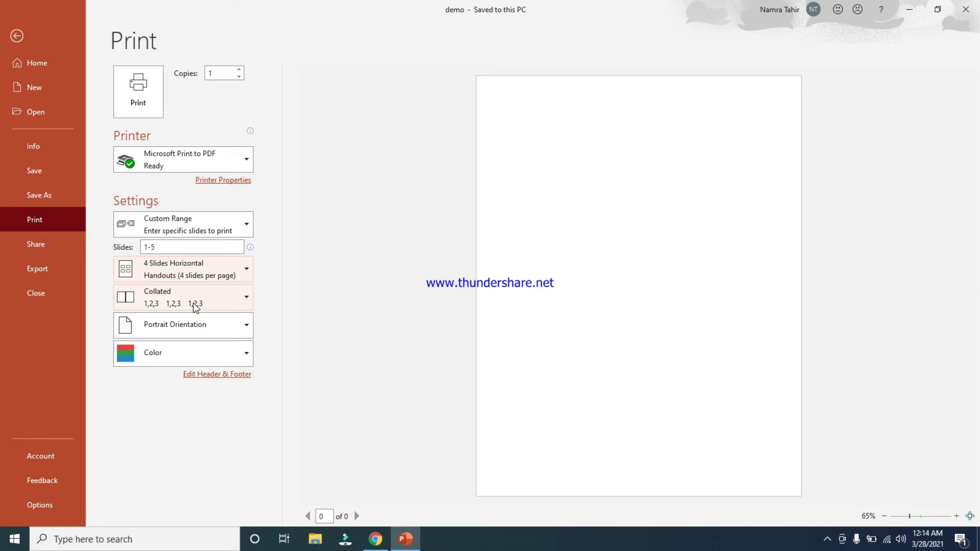
{"action": "left_click", "coordinate": [247, 327]}
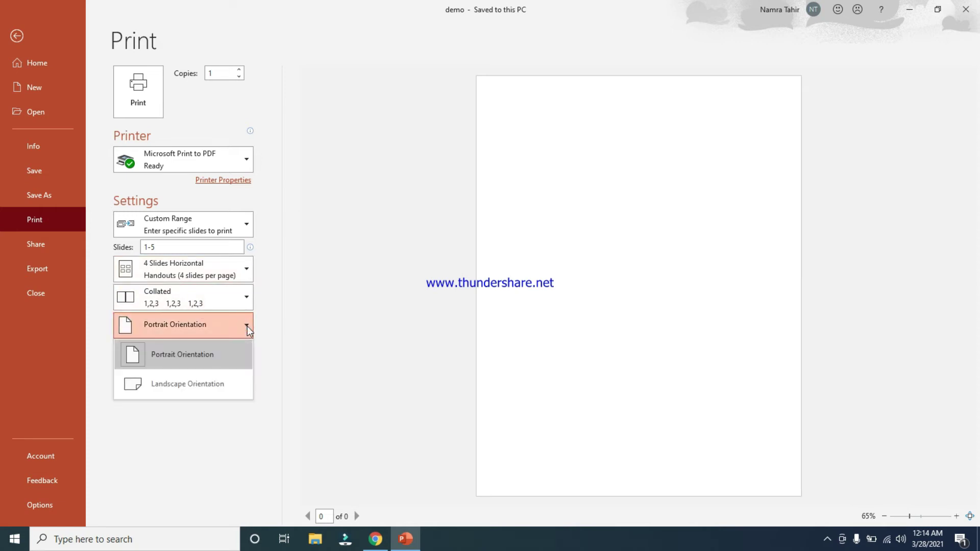
{"action": "left_click", "coordinate": [193, 382]}
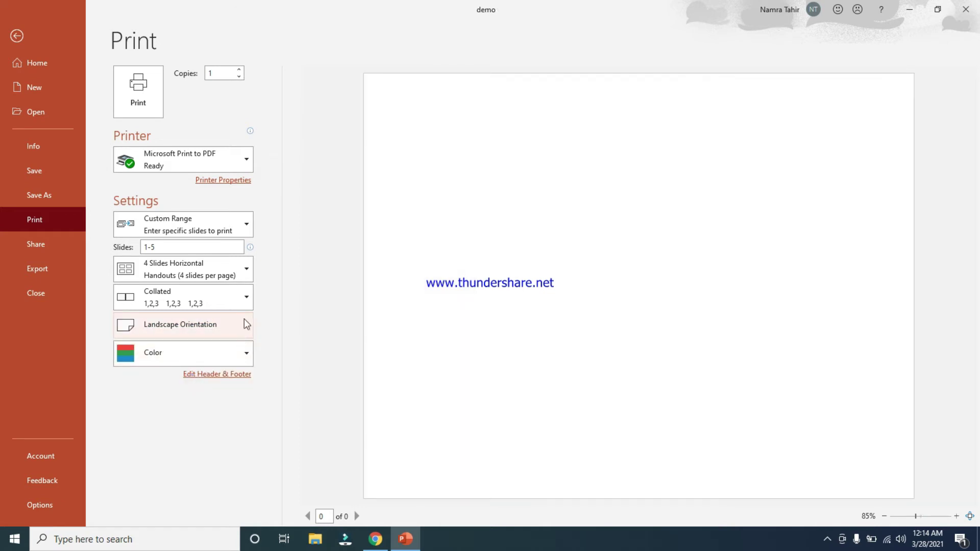
{"action": "left_click", "coordinate": [247, 327]}
{"action": "left_click", "coordinate": [212, 356]}
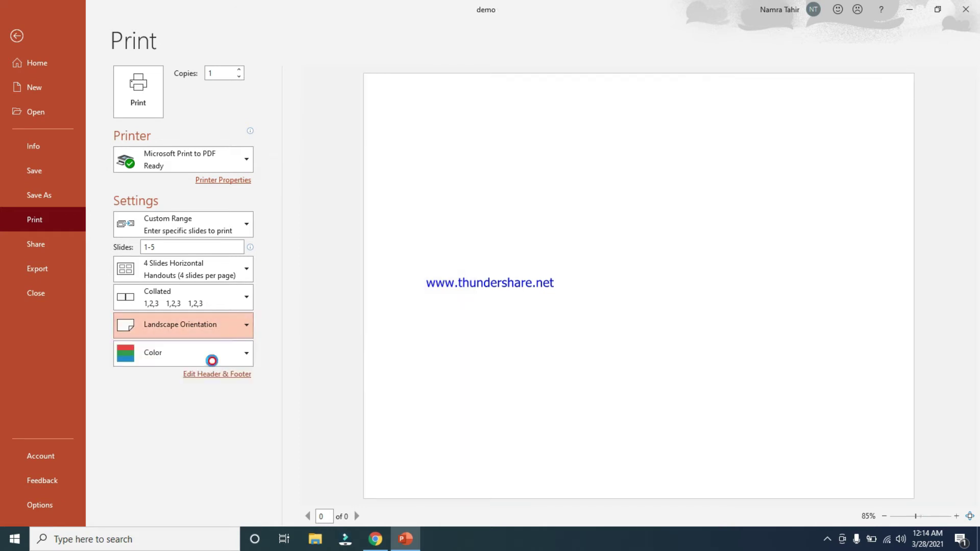
{"action": "left_click", "coordinate": [250, 351]}
{"action": "left_click", "coordinate": [190, 416]}
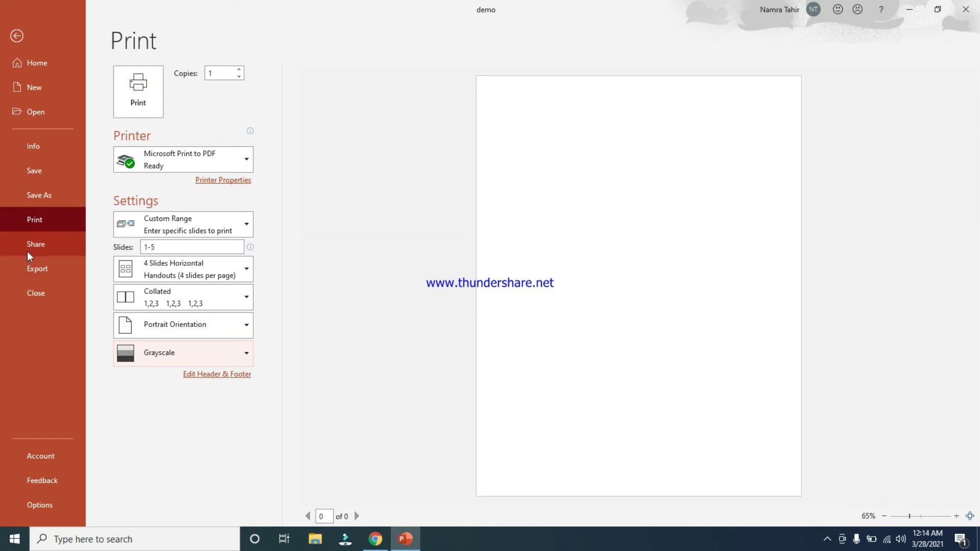
View the OneDrive upload options in the Share pane, then close it
{"action": "left_click", "coordinate": [40, 249]}
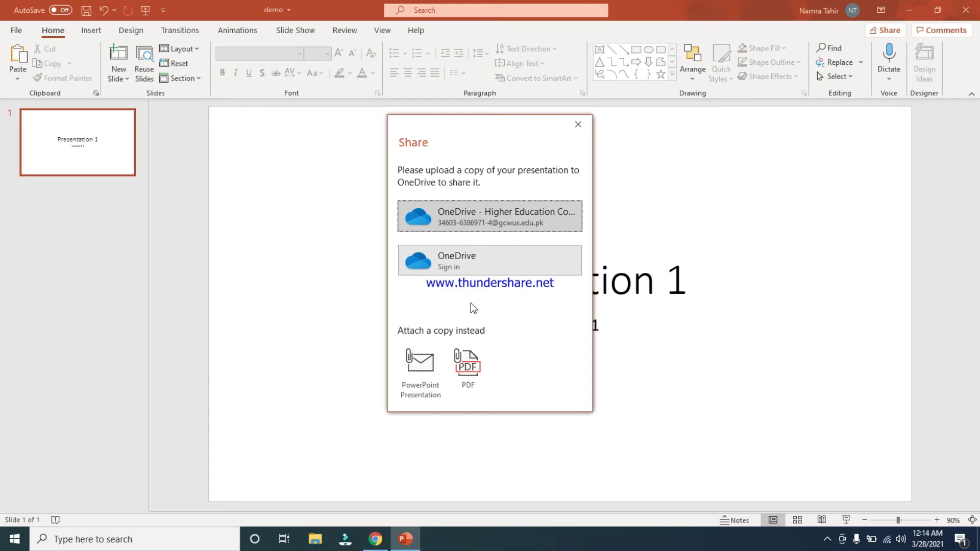
{"action": "left_click", "coordinate": [577, 124]}
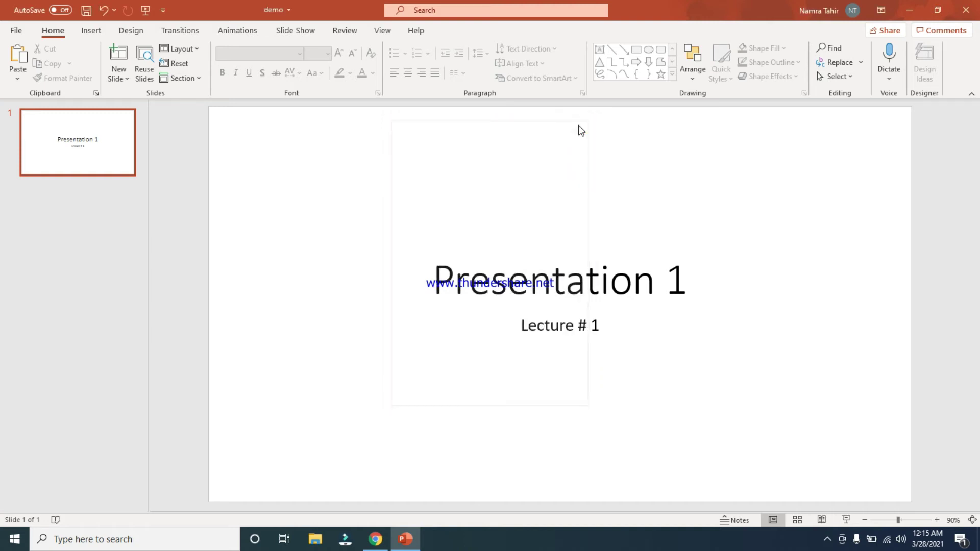
Show the Create a Video options on the File > Export page
{"action": "left_click", "coordinate": [18, 30]}
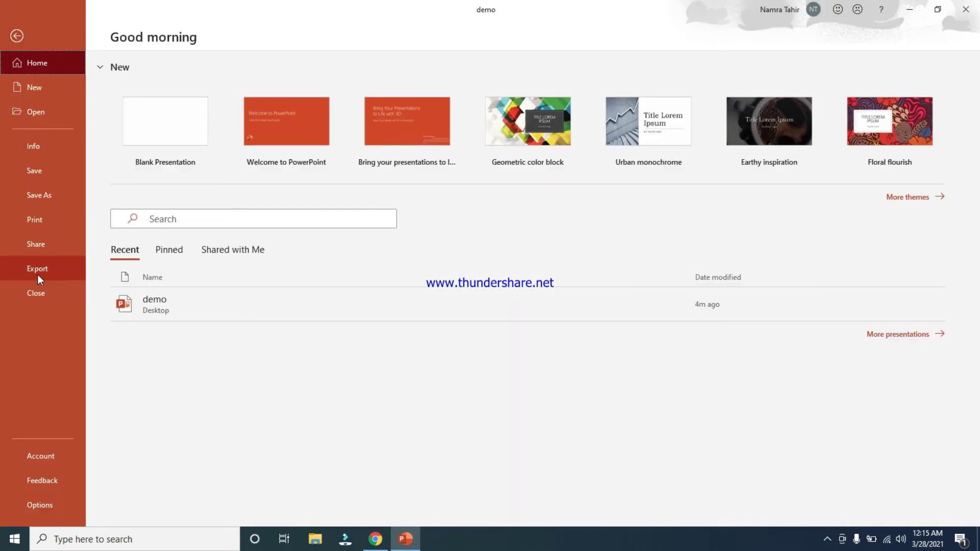
{"action": "left_click", "coordinate": [38, 275]}
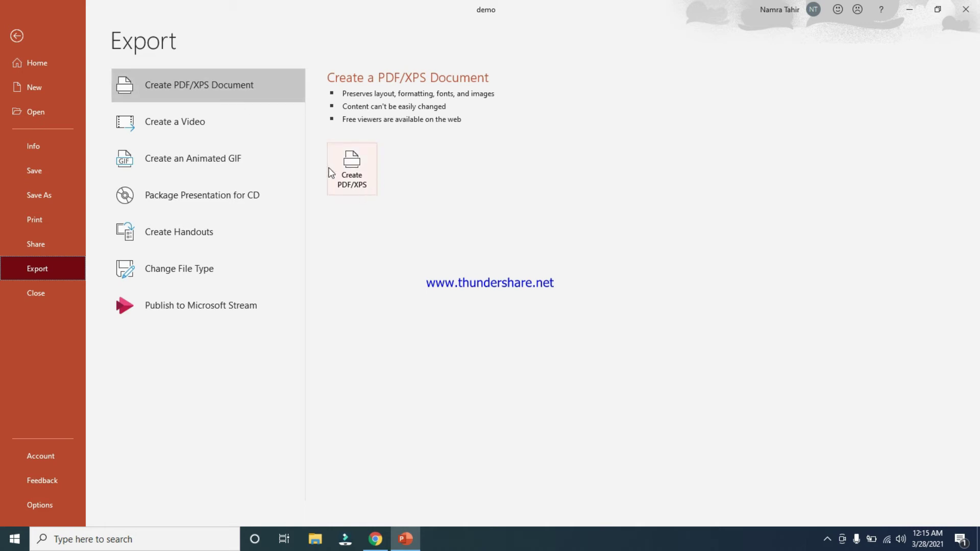
{"action": "left_click", "coordinate": [181, 129]}
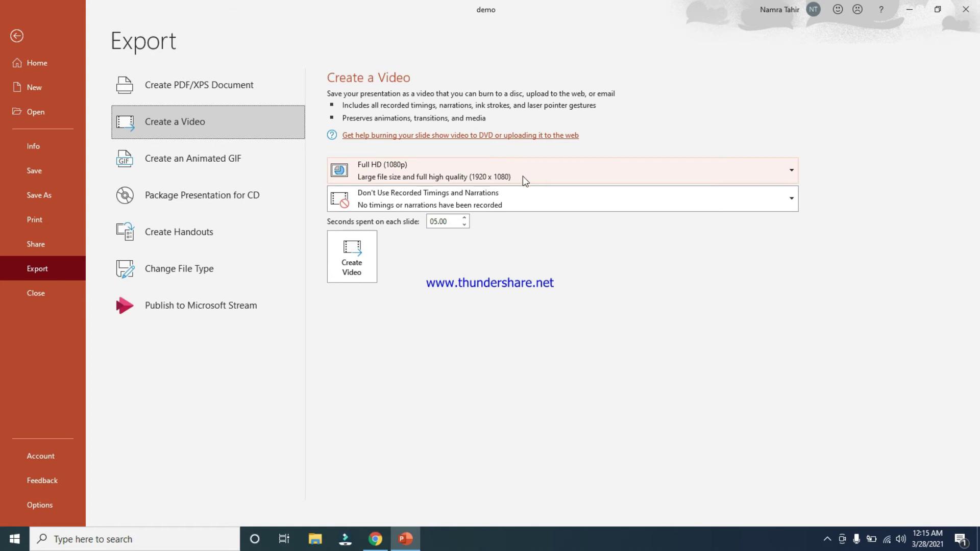
Keep Full HD (1080p) and unchanged timings, then start creating the video as demo
{"action": "left_click", "coordinate": [792, 172]}
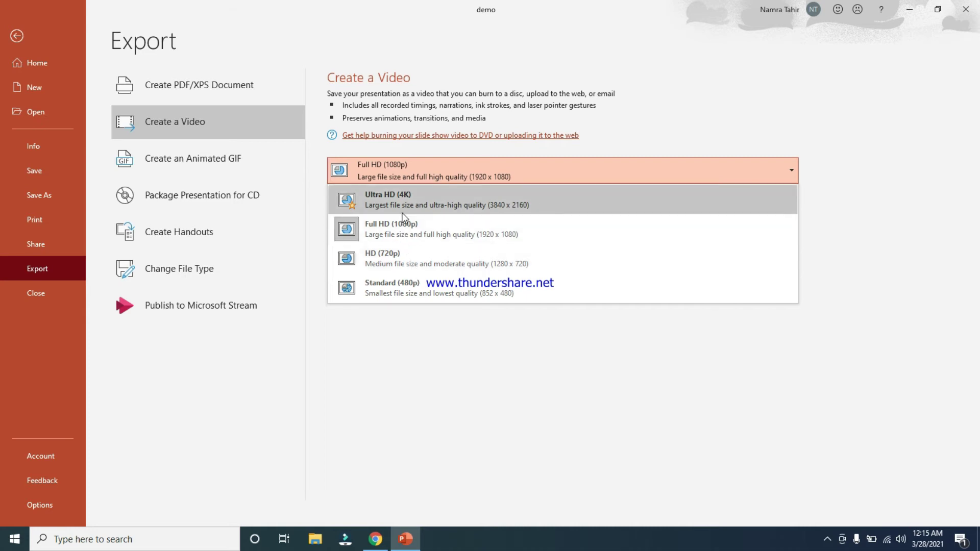
{"action": "left_click", "coordinate": [653, 135]}
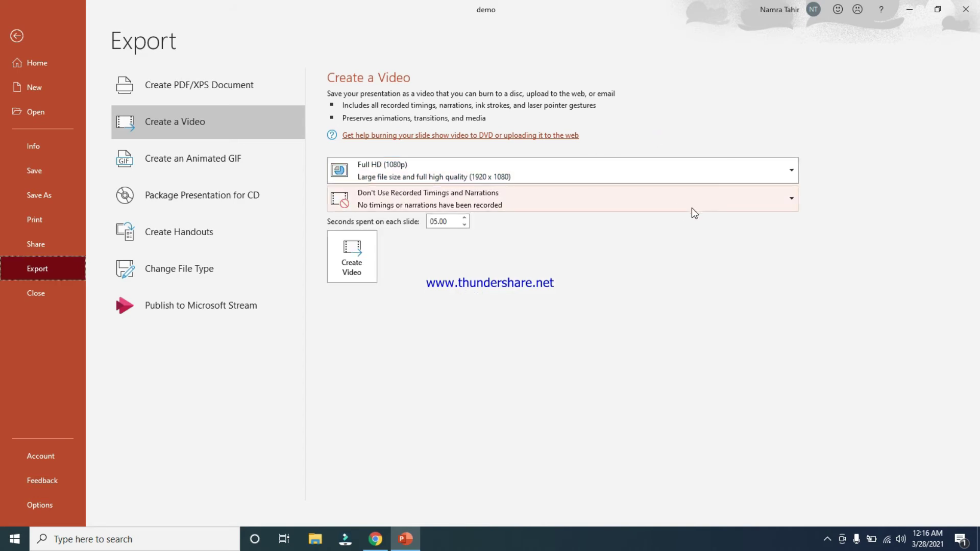
{"action": "left_click", "coordinate": [792, 204]}
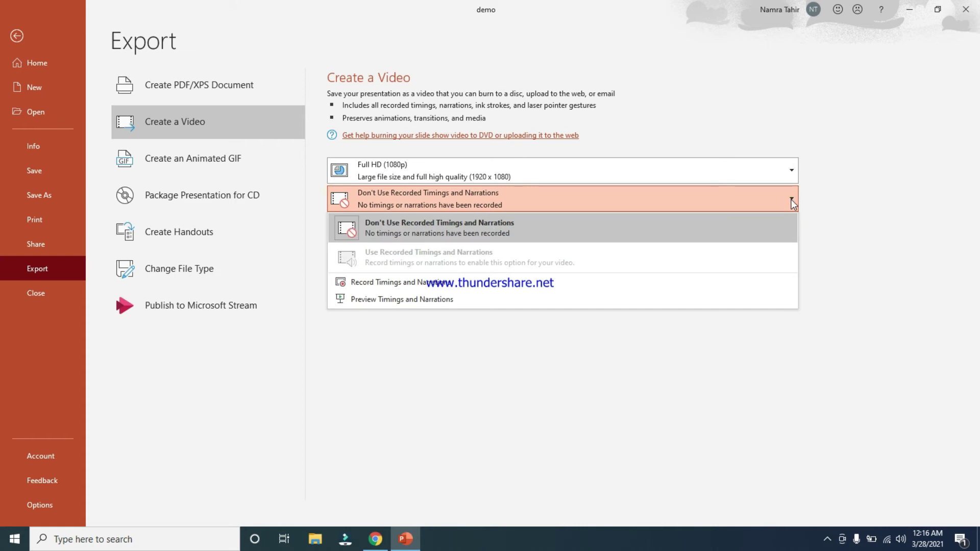
{"action": "left_click", "coordinate": [791, 199]}
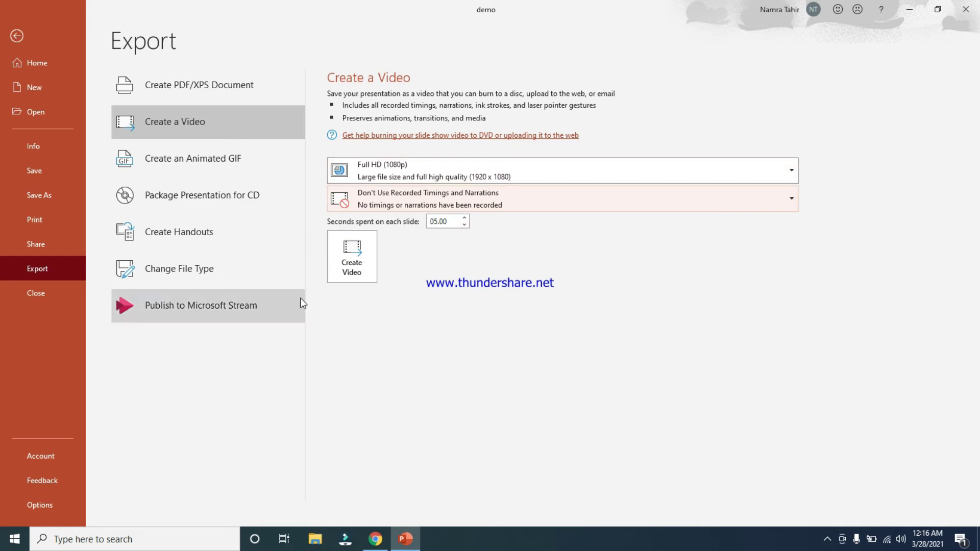
{"action": "left_click", "coordinate": [354, 264]}
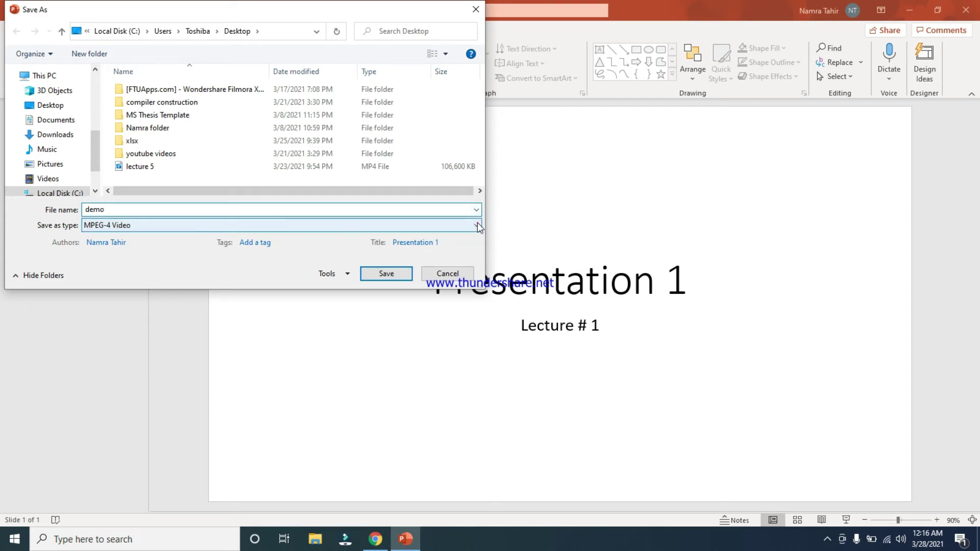
Cancel the video Save As dialog and return to the File > Export page
{"action": "key", "text": "Return"}
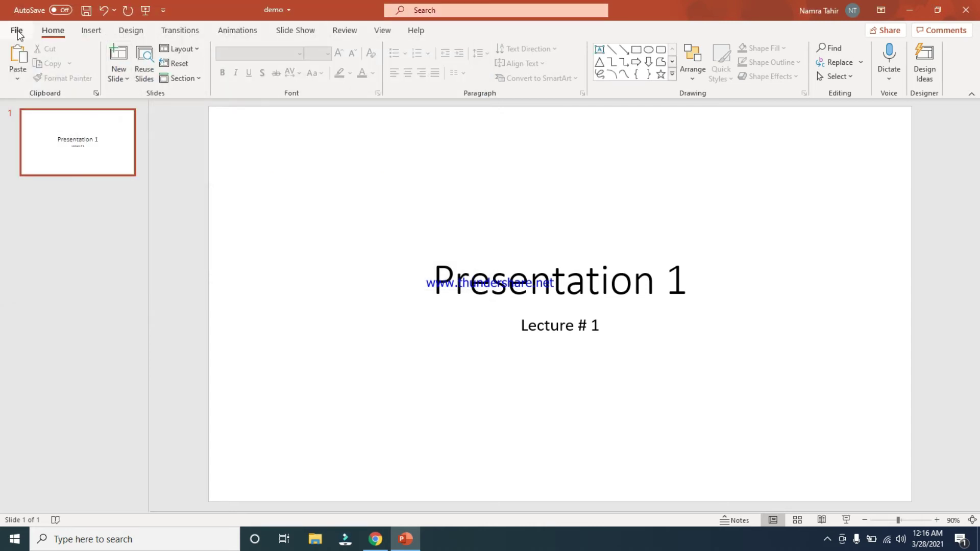
{"action": "left_click", "coordinate": [16, 30]}
{"action": "left_click", "coordinate": [37, 274]}
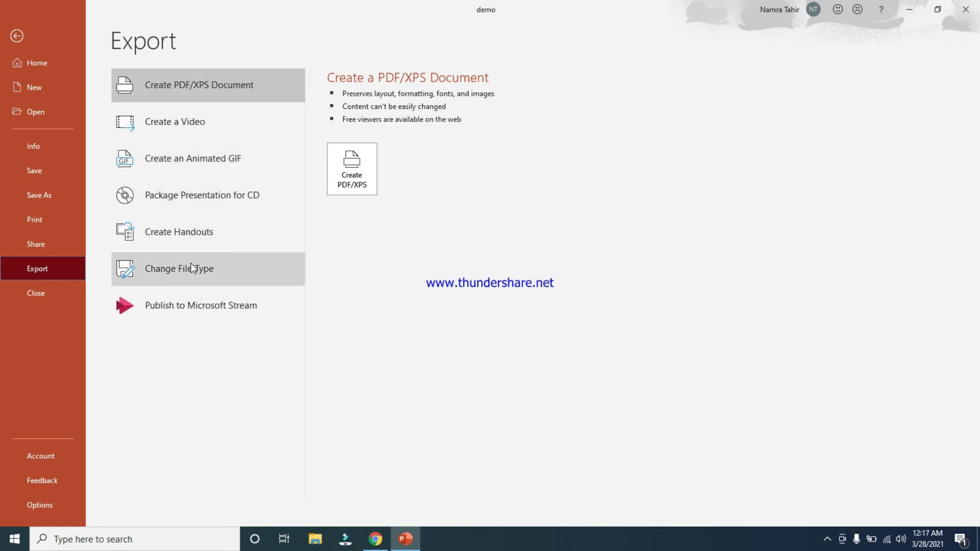
Show the Change File Type list of presentation, image and other formats
{"action": "left_click", "coordinate": [193, 279]}
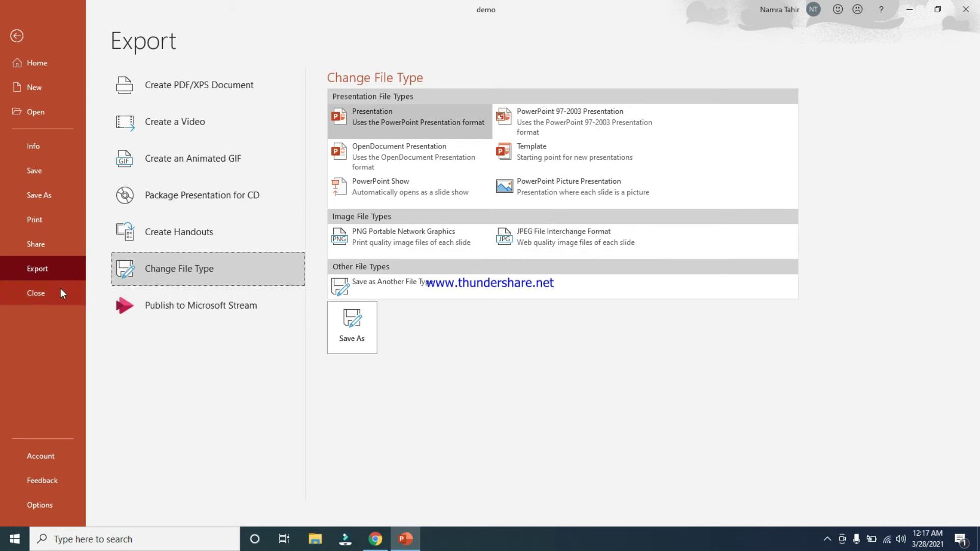
{"action": "left_click", "coordinate": [132, 362]}
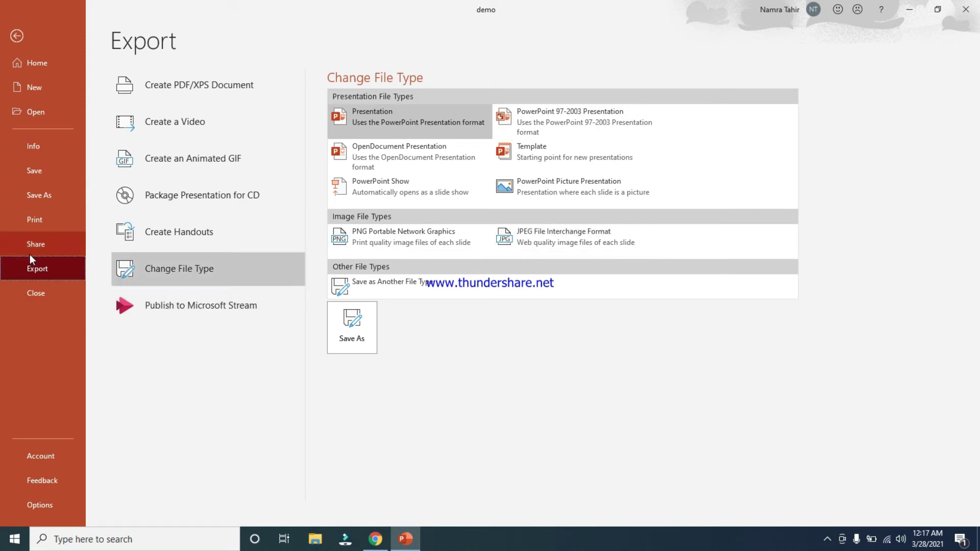